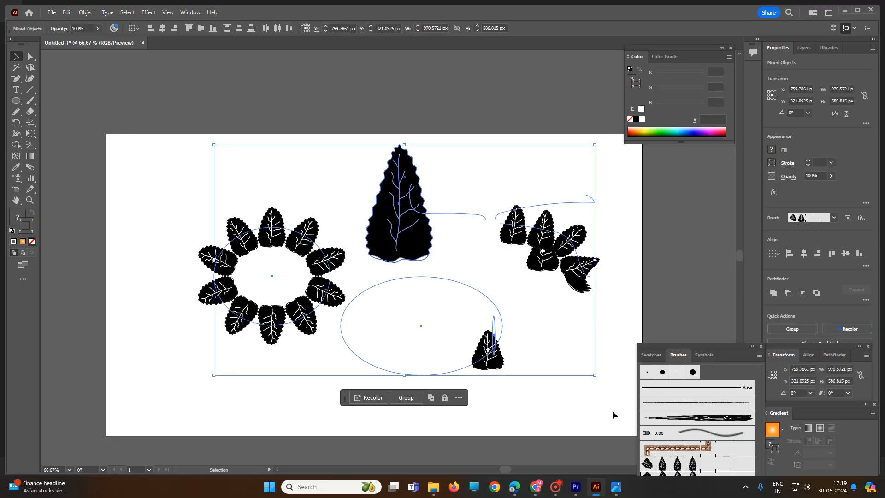
# Delete all the existing artwork and draw an upright ellipse about 136 by 218 px in the upper middle of the artboard.
pyautogui.press('Delete')
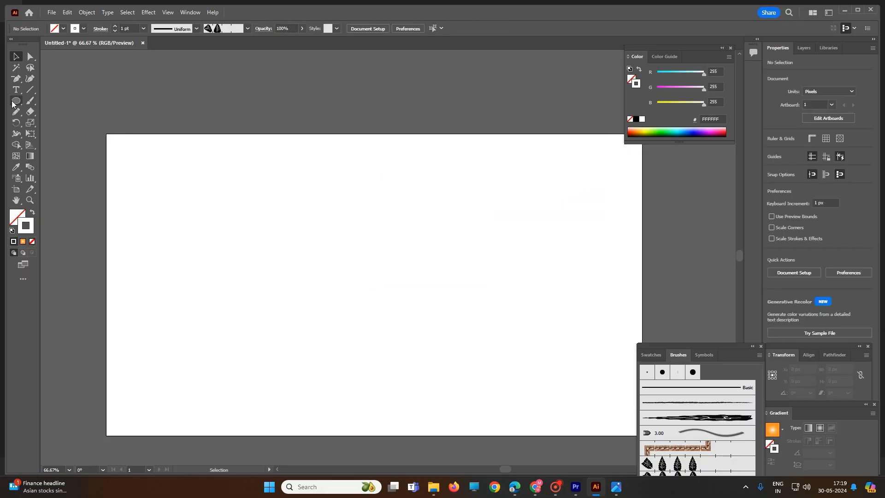
pyautogui.click(14, 102)
pyautogui.moveTo(301, 170); pyautogui.dragTo(355, 254)
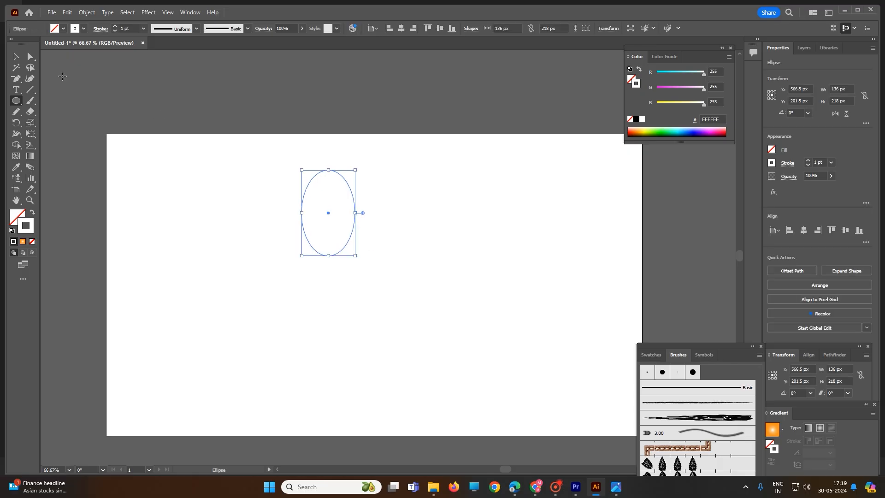
# Give the ellipse the default white fill and black stroke.
pyautogui.click(30, 56)
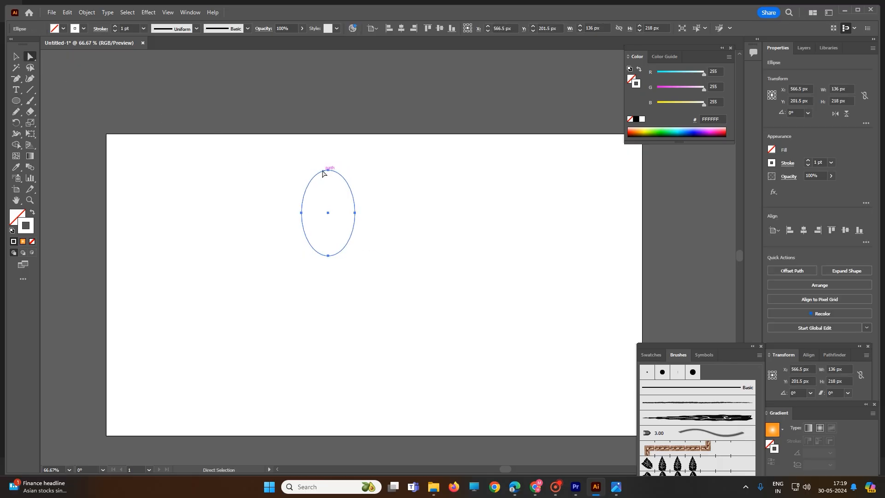
pyautogui.click(309, 182)
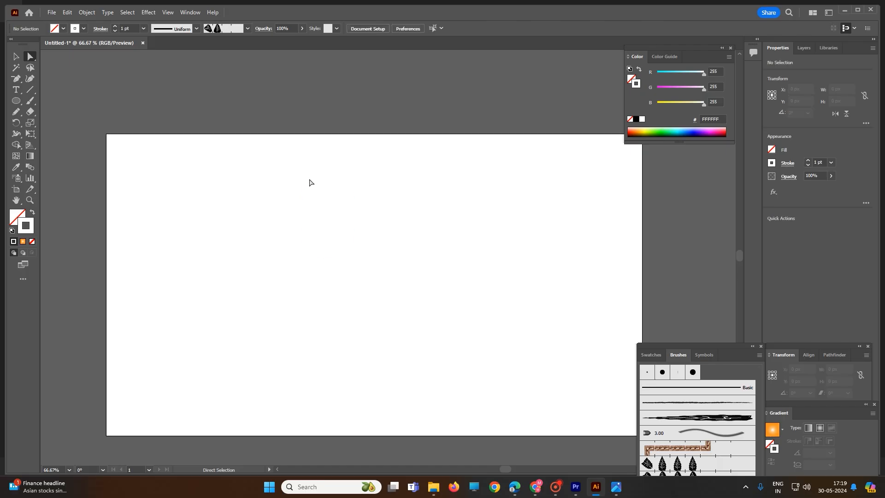
pyautogui.click(310, 181)
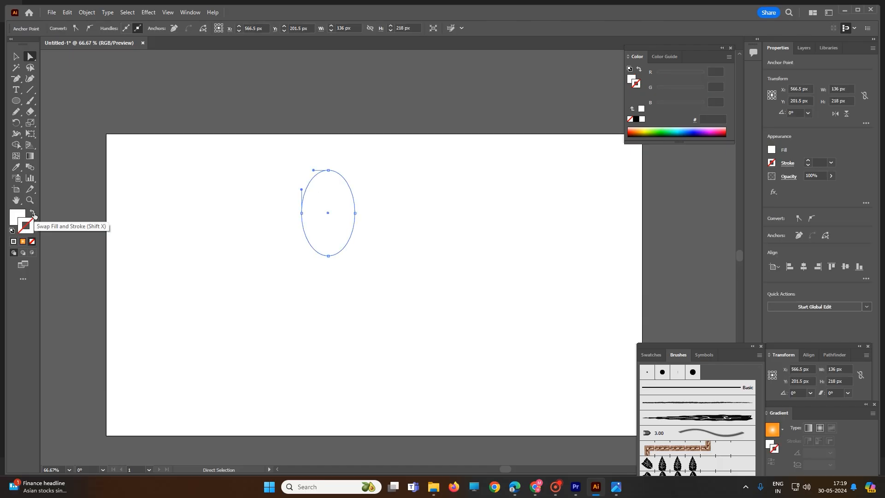
pyautogui.click(34, 213)
pyautogui.click(370, 171)
pyautogui.moveTo(295, 159)
pyautogui.mouseDown()
pyautogui.moveTo(354, 240)
pyautogui.moveTo(399, 279)
pyautogui.mouseUp()
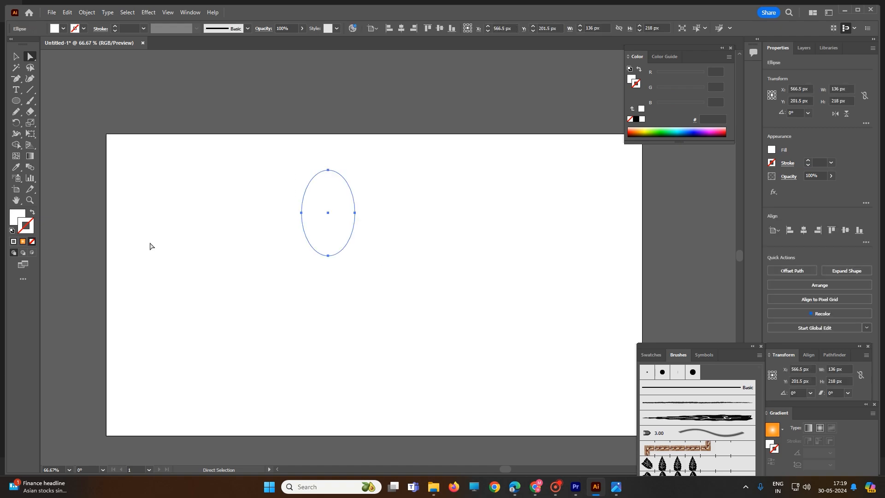
pyautogui.click(12, 230)
pyautogui.click(222, 209)
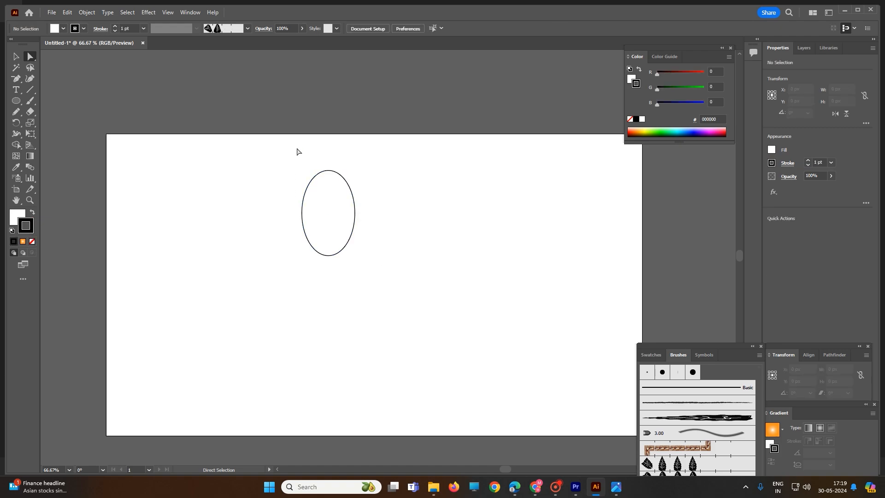
# Reshape the ellipse's upper half by adjusting the direction handles of its top and side anchor points, tapering it towards the top.
pyautogui.click(317, 178)
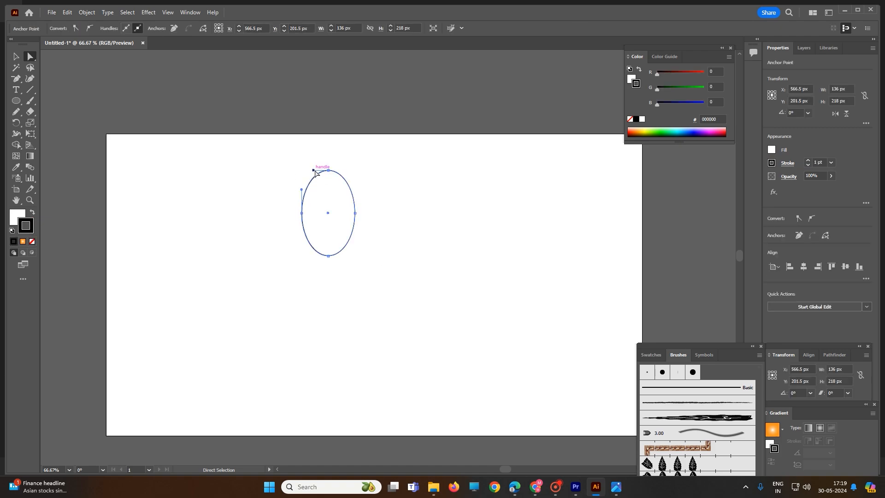
pyautogui.moveTo(314, 171); pyautogui.dragTo(338, 139)
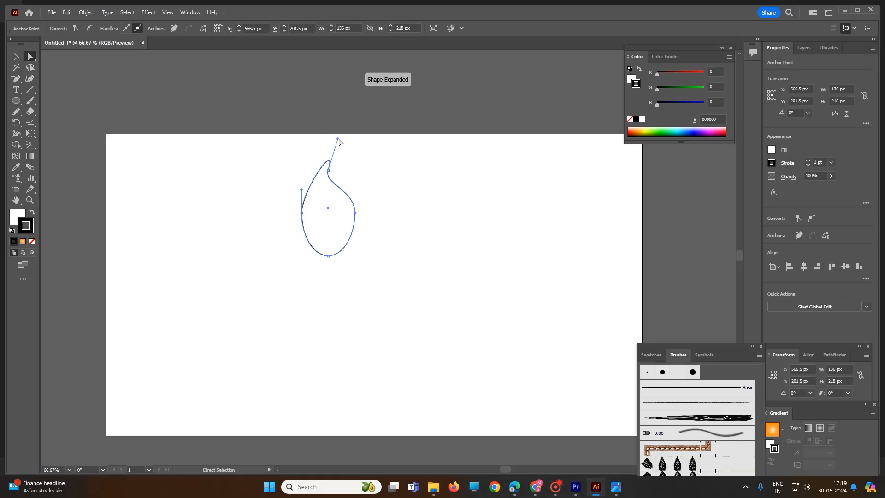
pyautogui.click(333, 184)
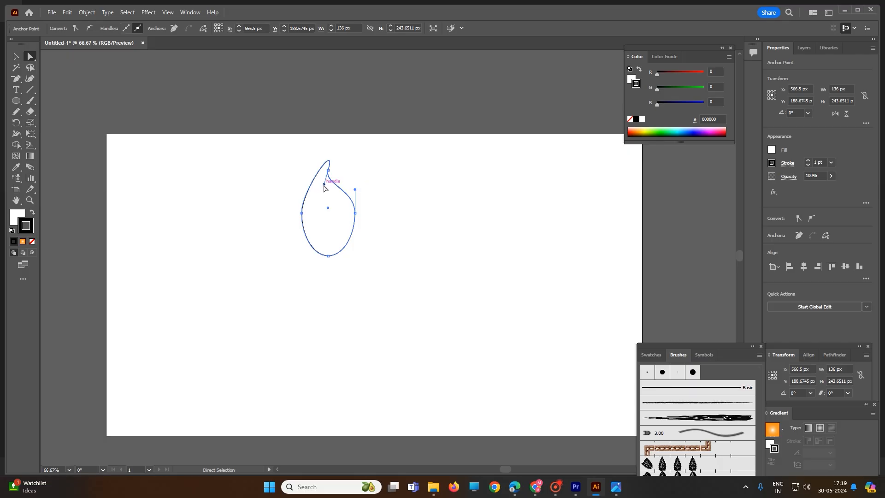
pyautogui.moveTo(324, 185)
pyautogui.mouseDown()
pyautogui.moveTo(353, 189)
pyautogui.moveTo(341, 178)
pyautogui.moveTo(302, 190)
pyautogui.moveTo(320, 187)
pyautogui.mouseUp()
pyautogui.click(303, 201)
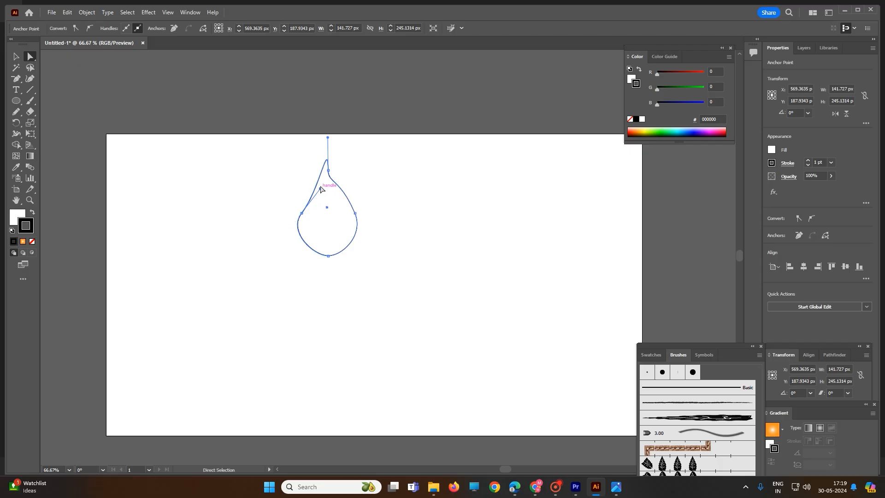
pyautogui.click(332, 168)
pyautogui.click(327, 161)
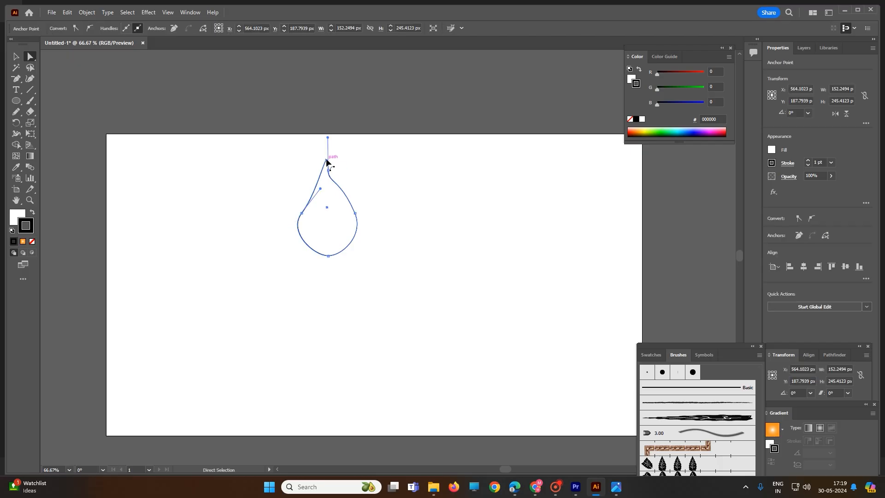
pyautogui.moveTo(328, 170)
pyautogui.mouseDown()
pyautogui.moveTo(330, 182)
pyautogui.moveTo(329, 175)
pyautogui.mouseUp()
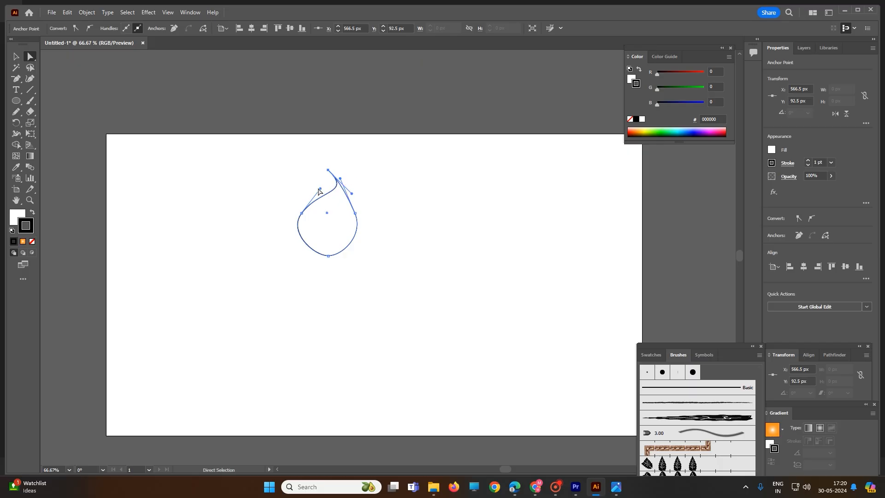
# Straighten the upper-left curve and pull the top anchor point up to X 581 px, Y 12 px to form a pointed teardrop tip.
pyautogui.click(314, 189)
pyautogui.click(325, 198)
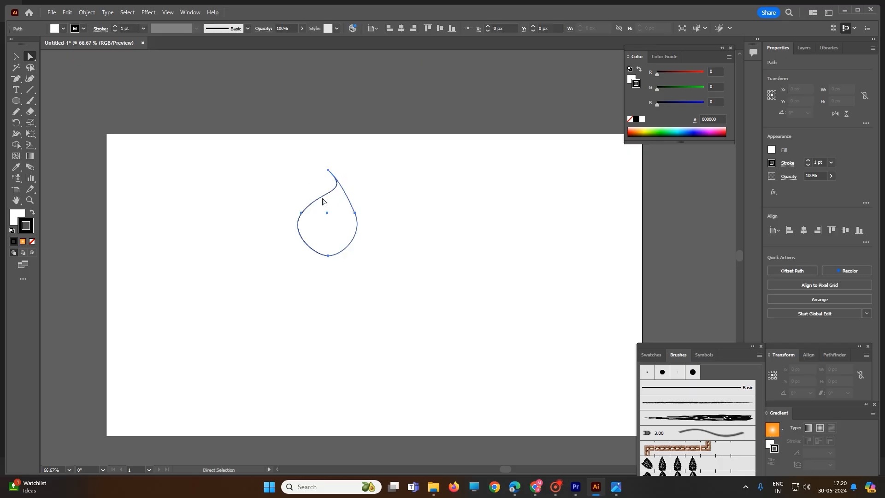
pyautogui.click(366, 194)
pyautogui.click(335, 186)
pyautogui.moveTo(320, 191); pyautogui.dragTo(326, 161)
pyautogui.click(377, 204)
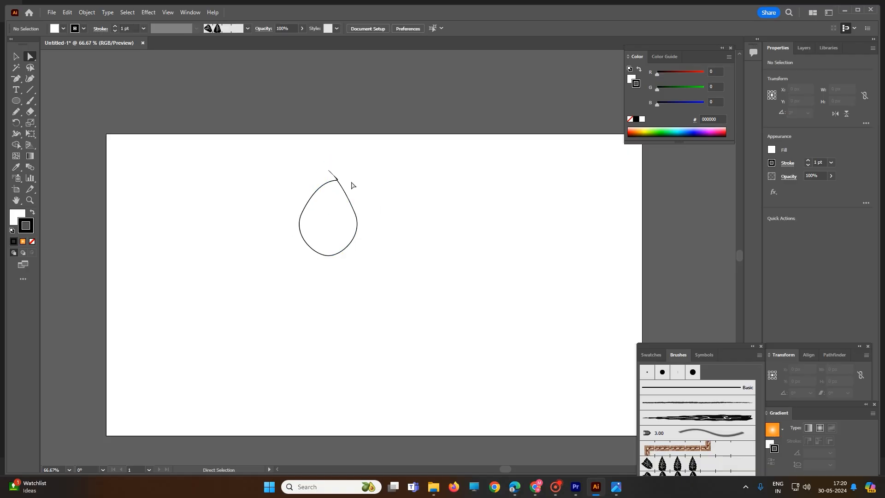
pyautogui.click(333, 174)
pyautogui.moveTo(332, 174)
pyautogui.mouseDown()
pyautogui.moveTo(334, 138)
pyautogui.moveTo(341, 166)
pyautogui.moveTo(328, 157)
pyautogui.mouseUp()
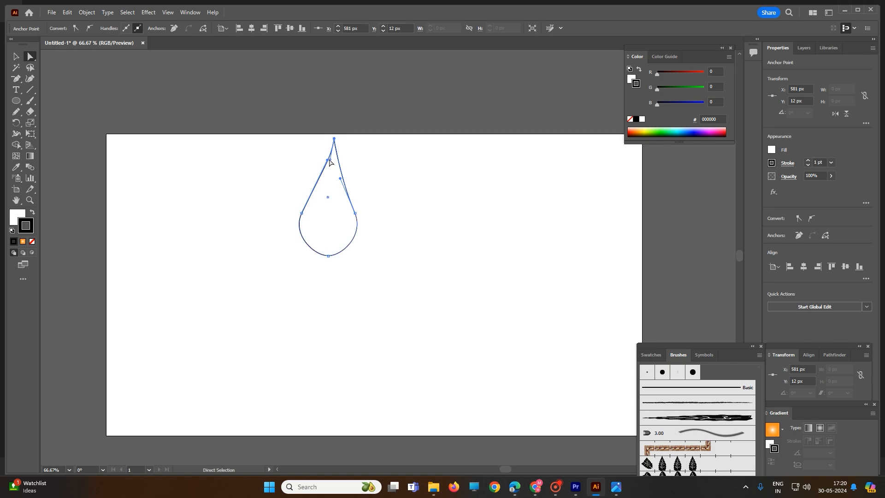
pyautogui.click(385, 201)
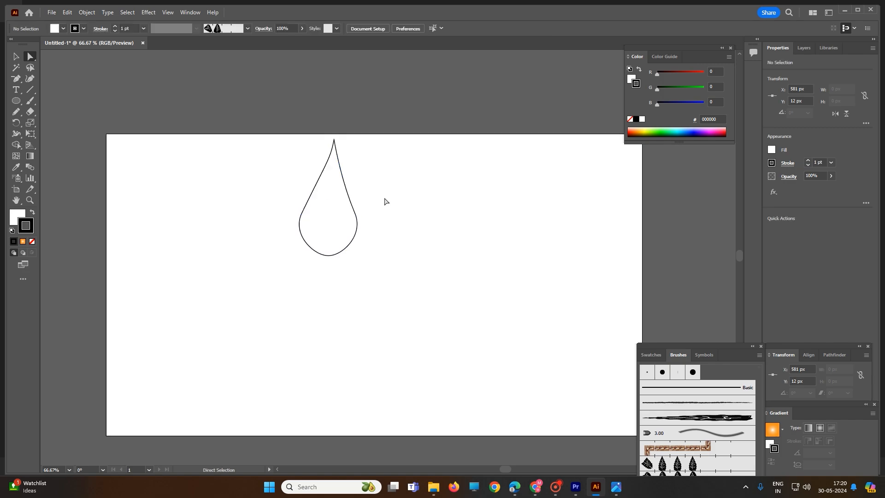
# Adjust the direction handle of the teardrop's bottom anchor point to reshape its lower curve slightly.
pyautogui.click(334, 256)
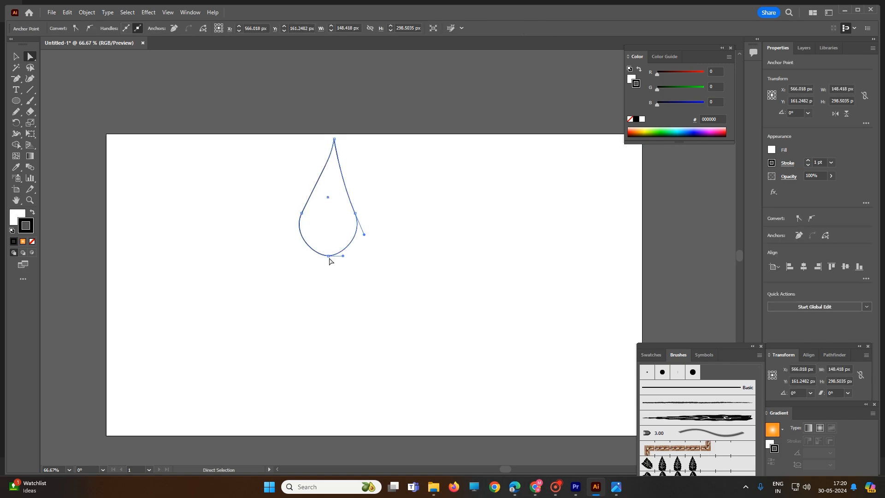
pyautogui.moveTo(343, 253); pyautogui.dragTo(342, 251)
pyautogui.click(391, 271)
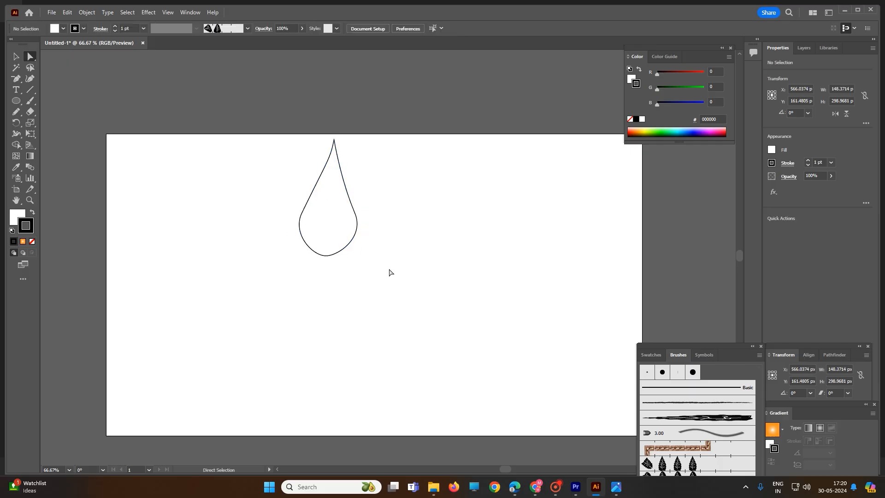
# Apply a Zig Zag effect to the teardrop with an absolute size of 3 px, 3 ridges per segment and smooth points.
pyautogui.moveTo(302, 148); pyautogui.dragTo(409, 275)
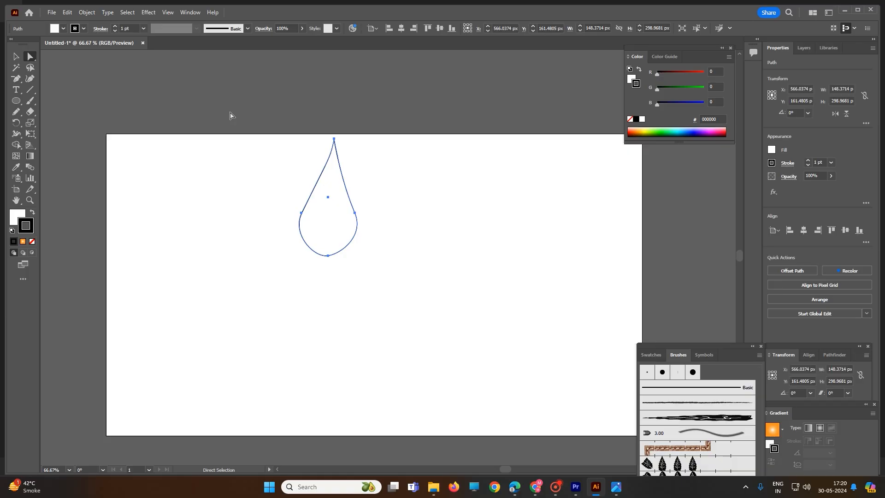
pyautogui.click(153, 16)
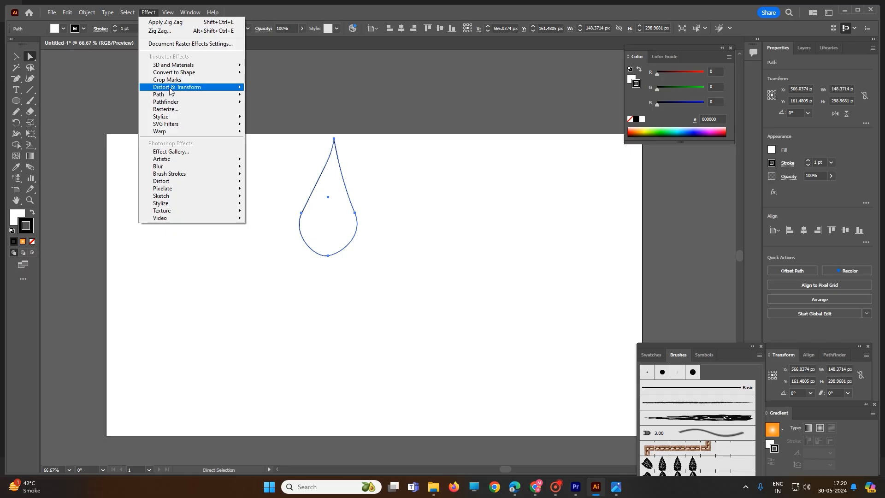
pyautogui.moveTo(179, 97)
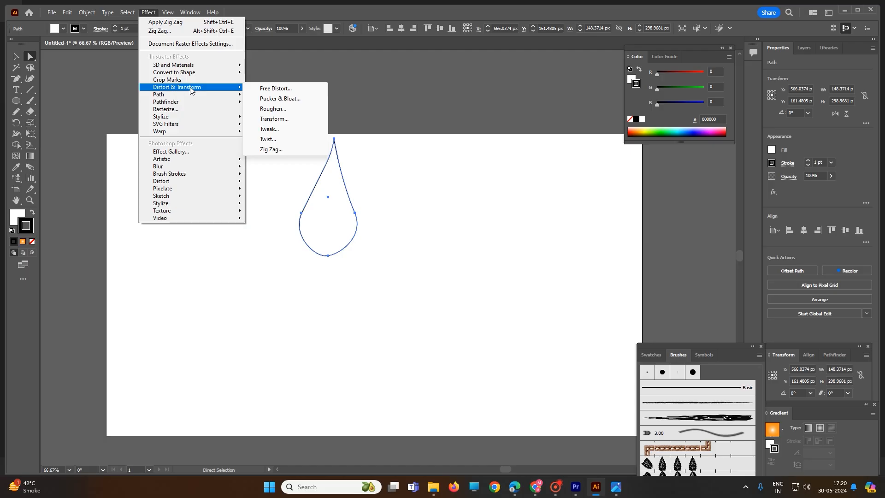
pyautogui.click(291, 152)
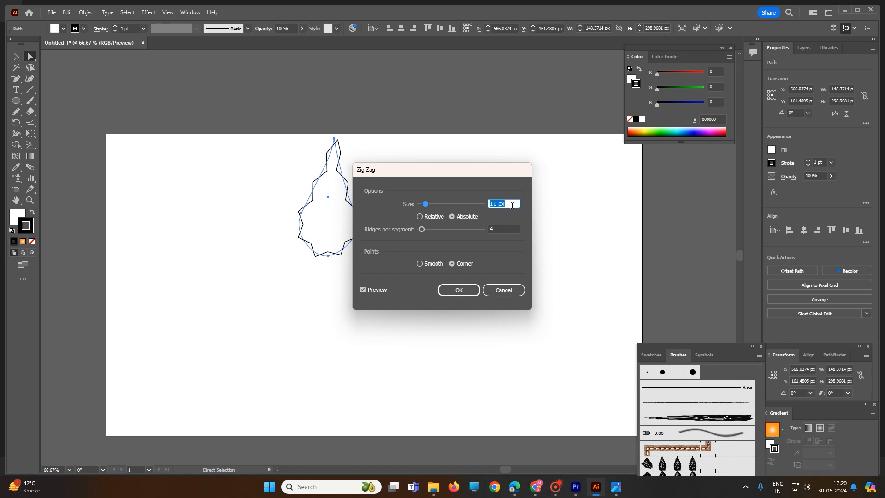
pyautogui.write('3')
pyautogui.press('Tab')
pyautogui.write('3')
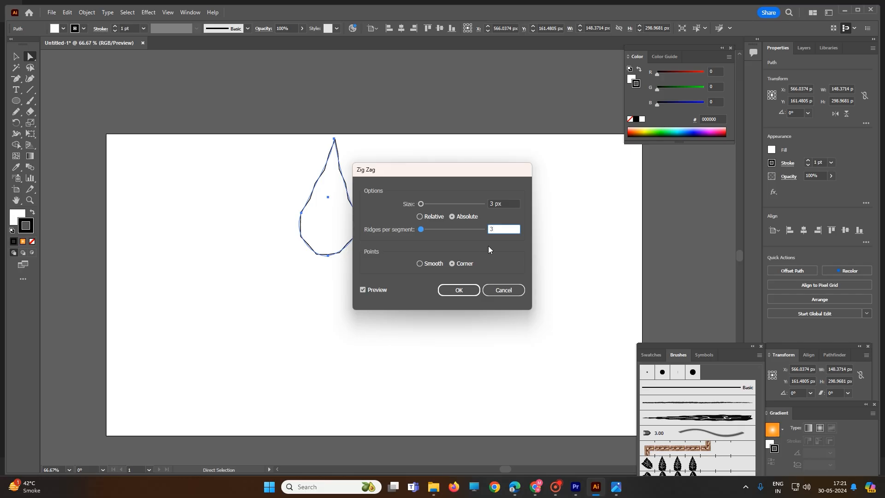
pyautogui.click(420, 265)
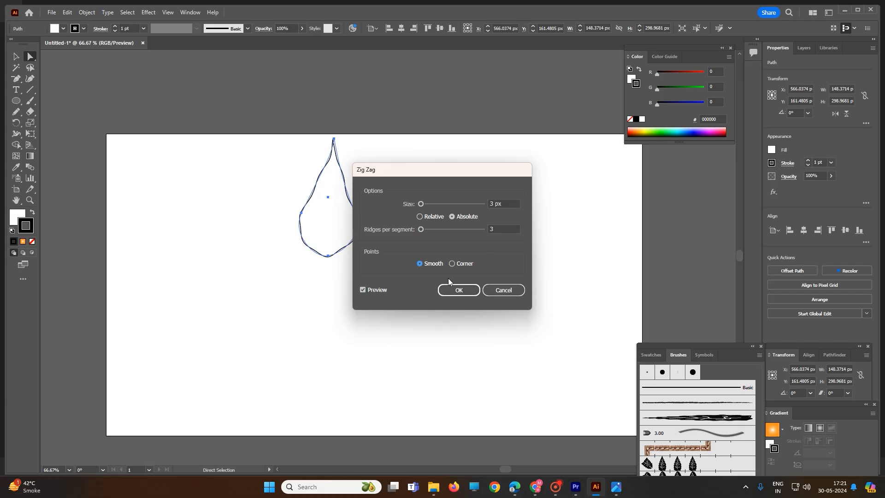
pyautogui.click(471, 295)
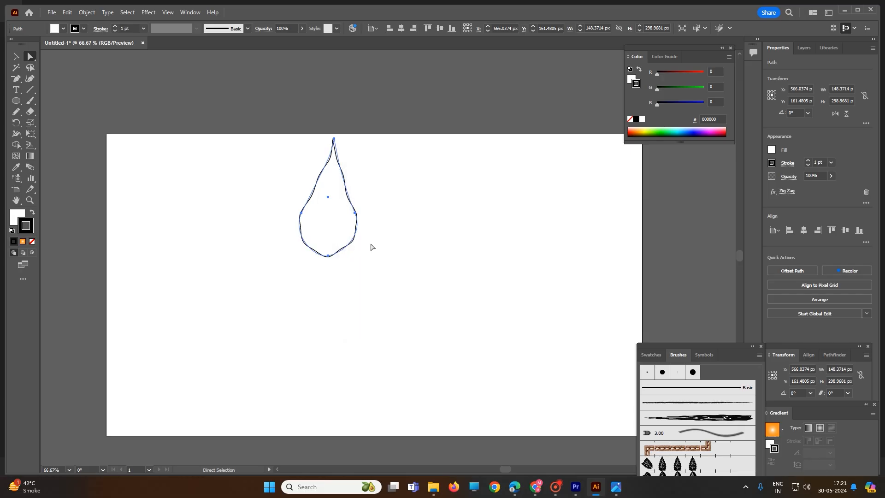
# Add anchor points to the whole teardrop path twice to make its wavy edge finer.
pyautogui.click(385, 237)
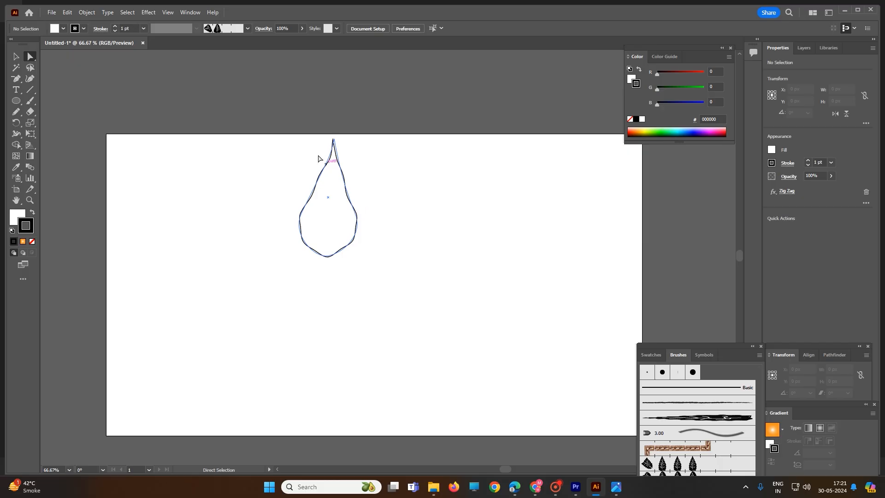
pyautogui.moveTo(250, 133); pyautogui.dragTo(415, 292)
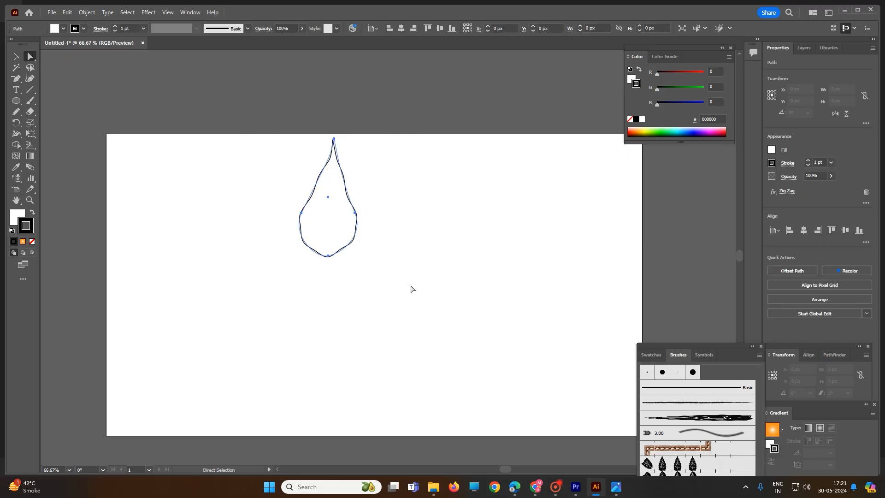
pyautogui.click(87, 13)
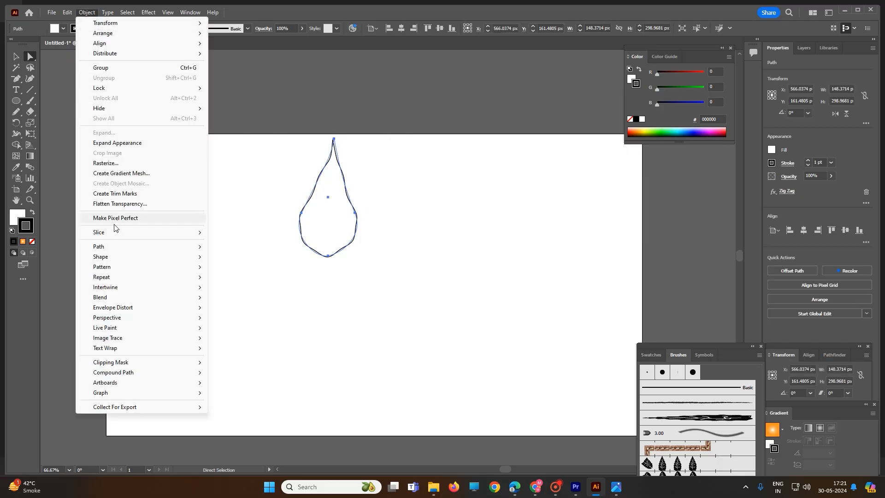
pyautogui.moveTo(115, 249)
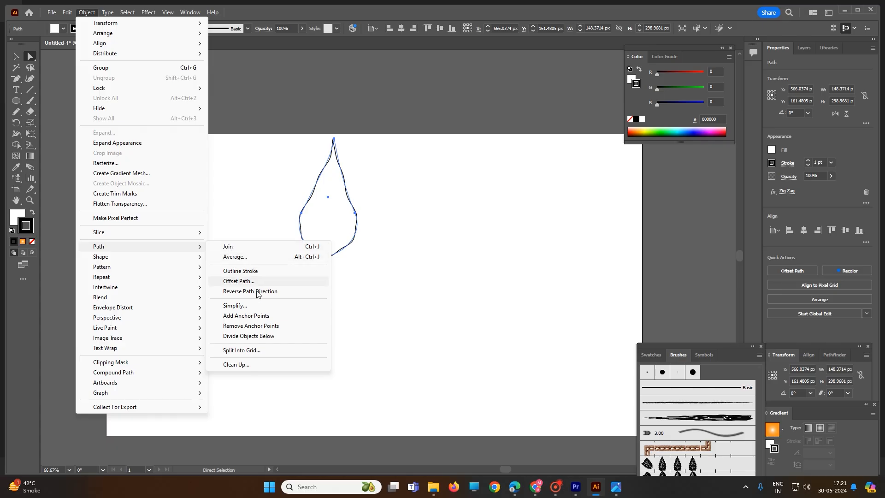
pyautogui.click(247, 317)
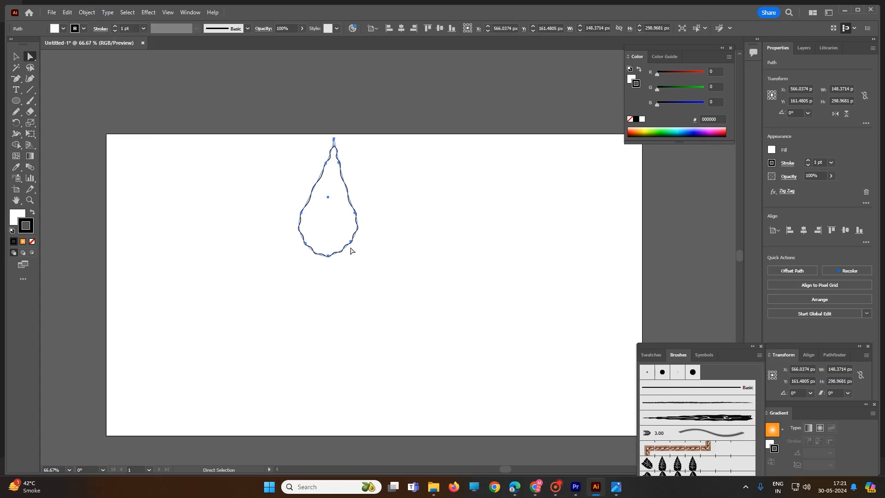
pyautogui.click(70, 10)
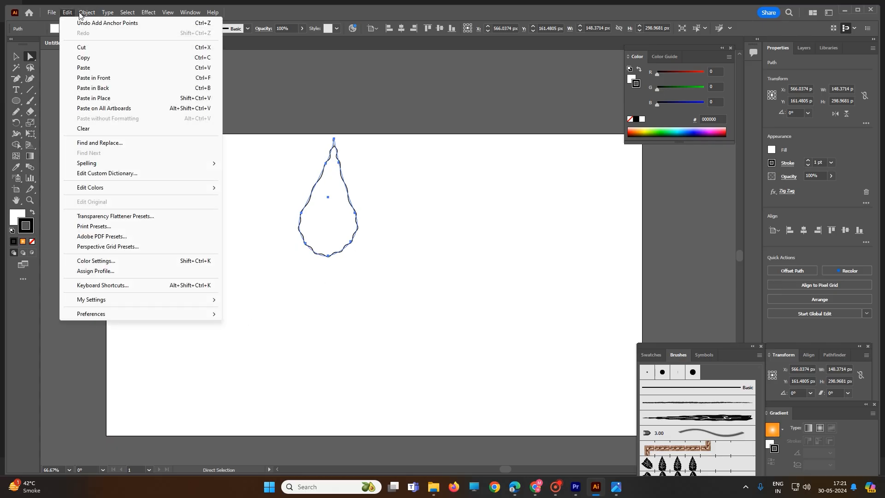
pyautogui.moveTo(87, 12)
pyautogui.moveTo(143, 252)
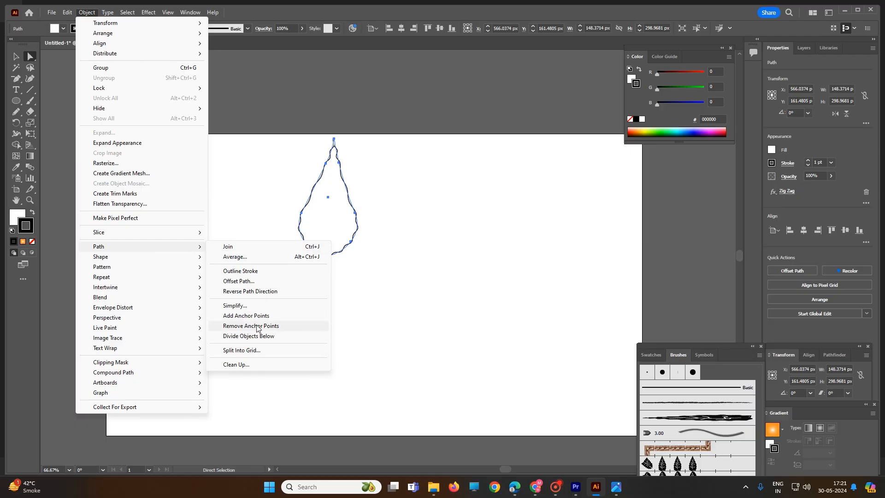
pyautogui.click(293, 315)
pyautogui.click(375, 226)
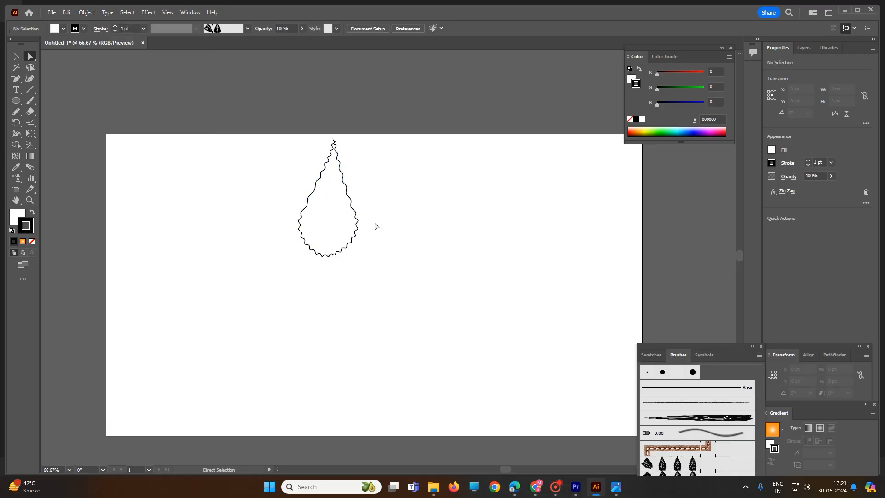
# Fill the whole teardrop shape with near-black colour 020202.
pyautogui.moveTo(290, 118); pyautogui.dragTo(418, 360)
pyautogui.doubleClick(19, 217)
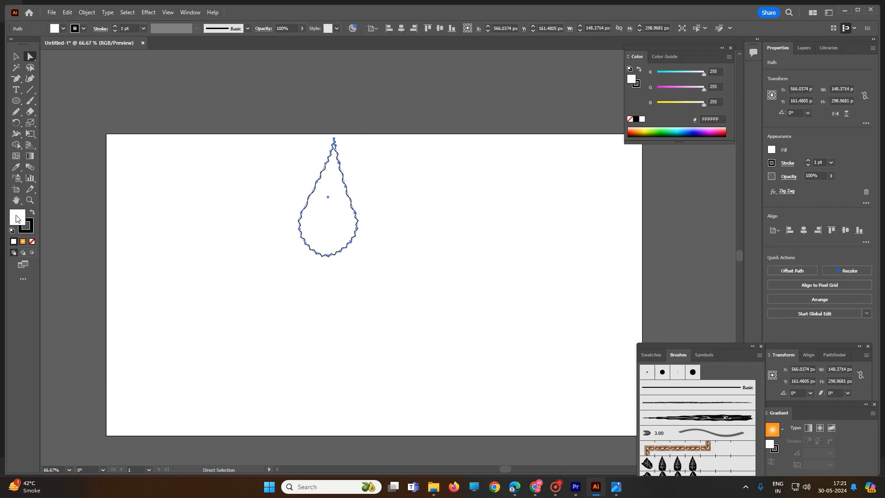
pyautogui.click(322, 298)
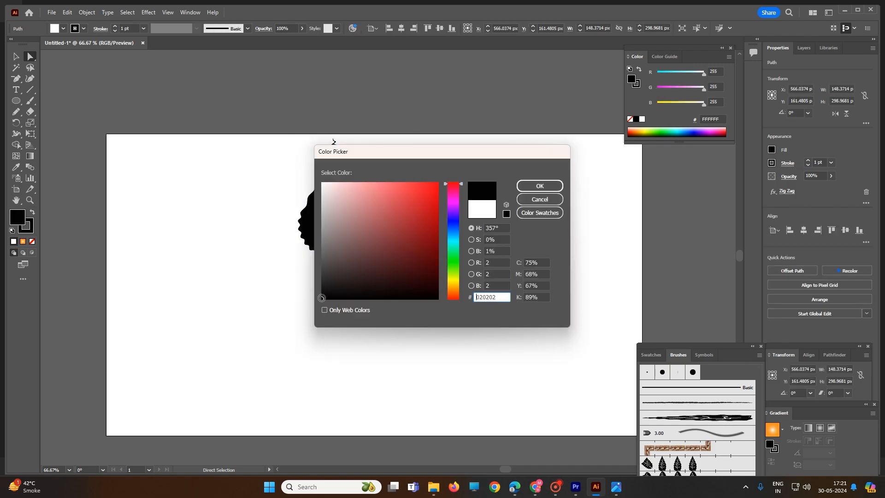
pyautogui.click(525, 186)
pyautogui.click(428, 259)
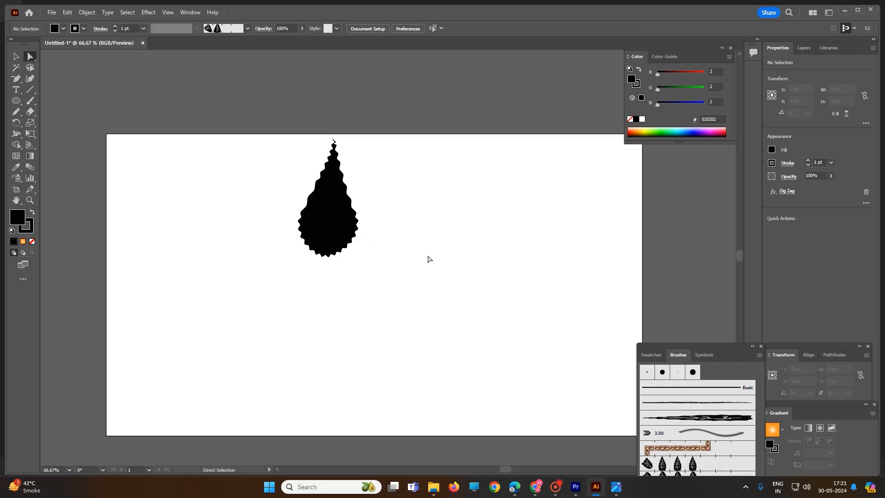
# Simplify the whole teardrop path to reduce its anchor points.
pyautogui.moveTo(289, 145); pyautogui.dragTo(441, 326)
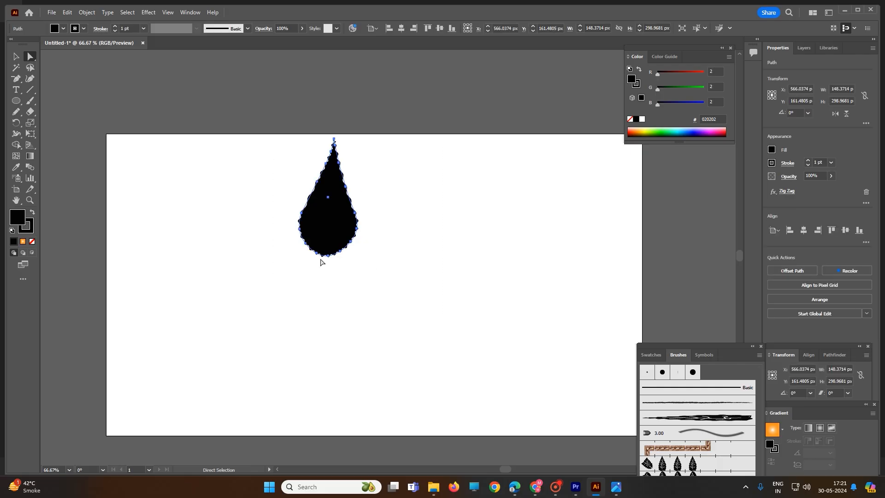
pyautogui.scroll(1, 321, 261)
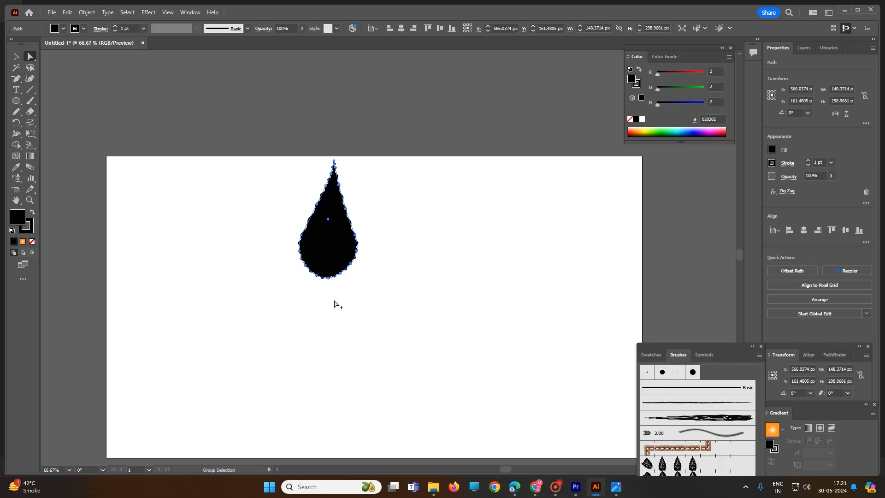
pyautogui.scroll(3, 331, 297)
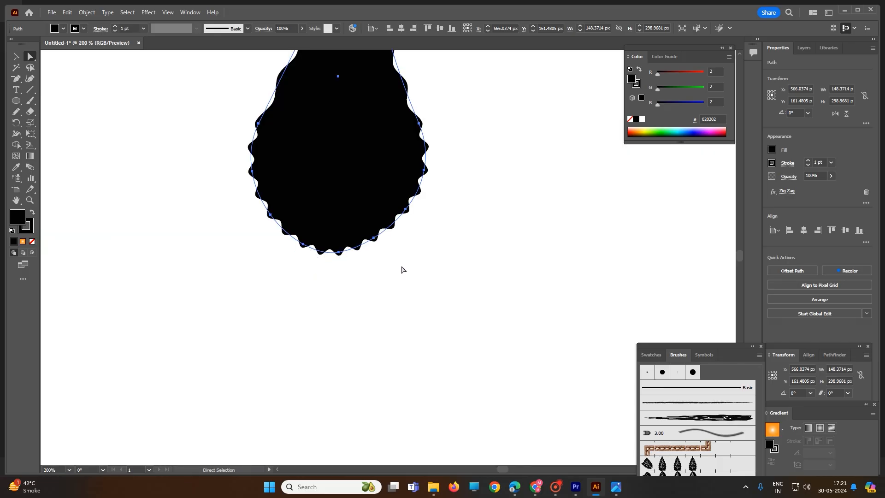
pyautogui.moveTo(386, 269); pyautogui.dragTo(280, 221)
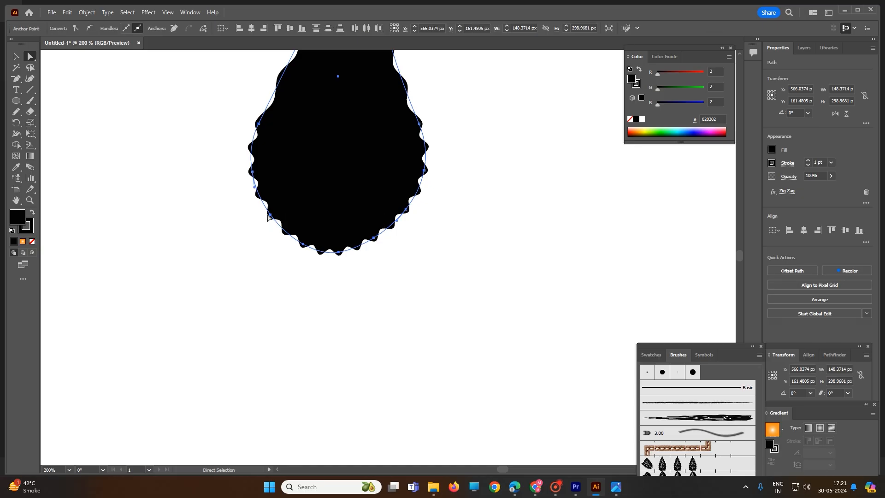
pyautogui.click(280, 220)
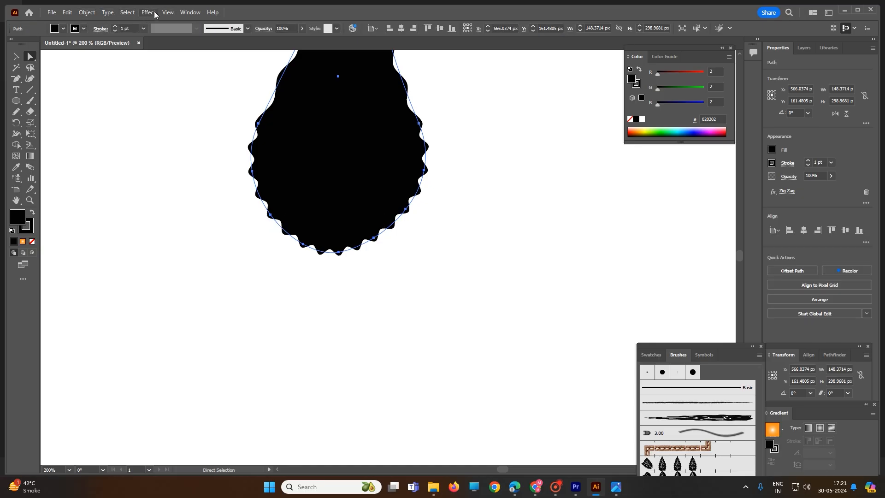
pyautogui.click(87, 12)
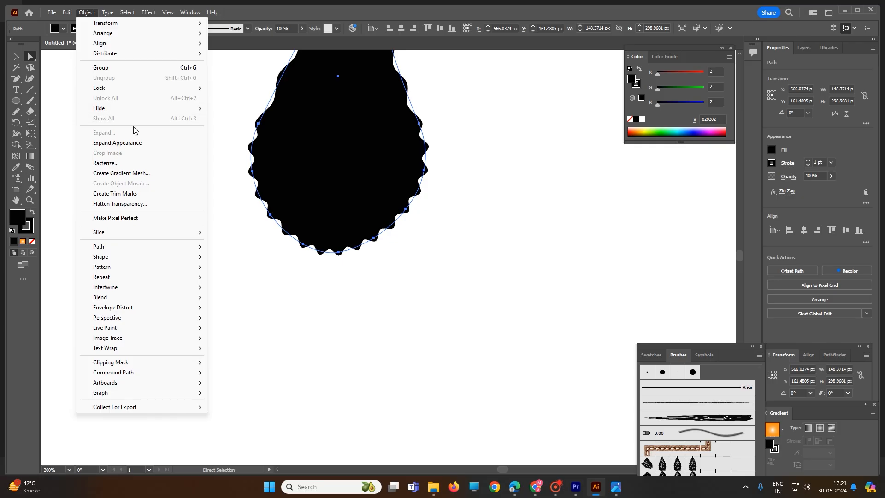
pyautogui.moveTo(166, 250)
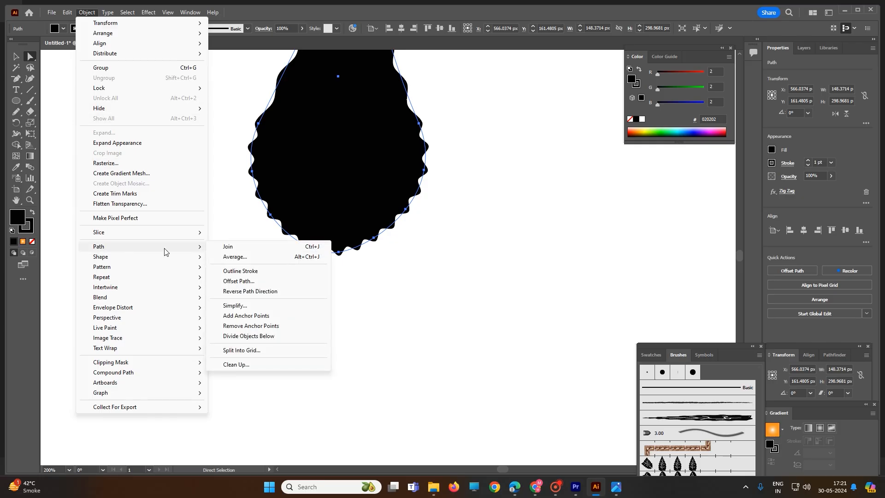
pyautogui.click(247, 305)
pyautogui.click(474, 230)
# Adjust the right direction handle of the bottom anchor point so it lies almost horizontal.
pyautogui.click(339, 253)
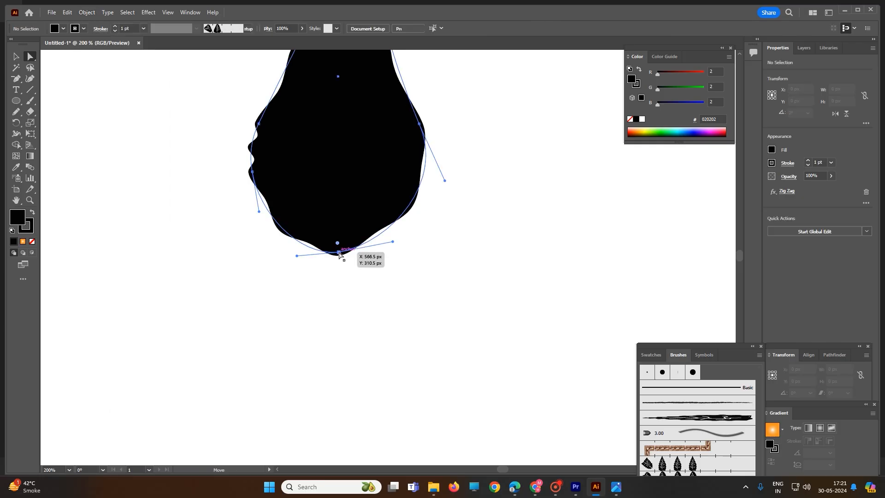
pyautogui.scroll(6, 412, 259)
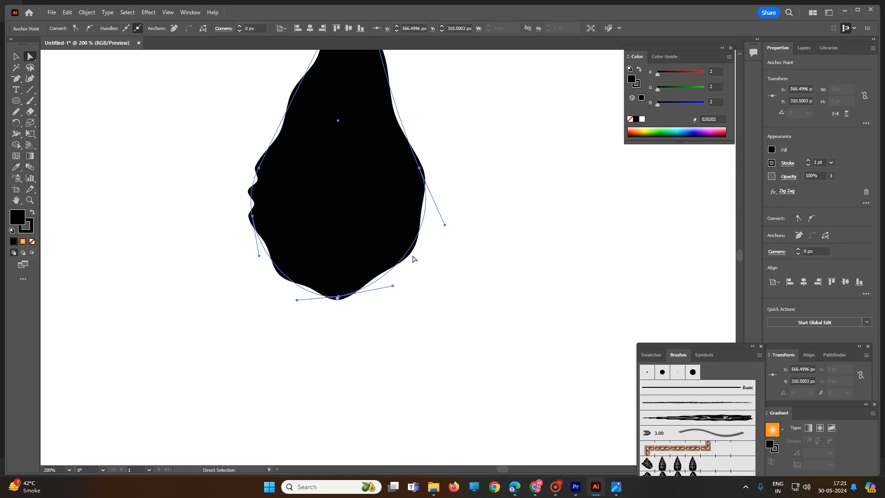
pyautogui.click(404, 318)
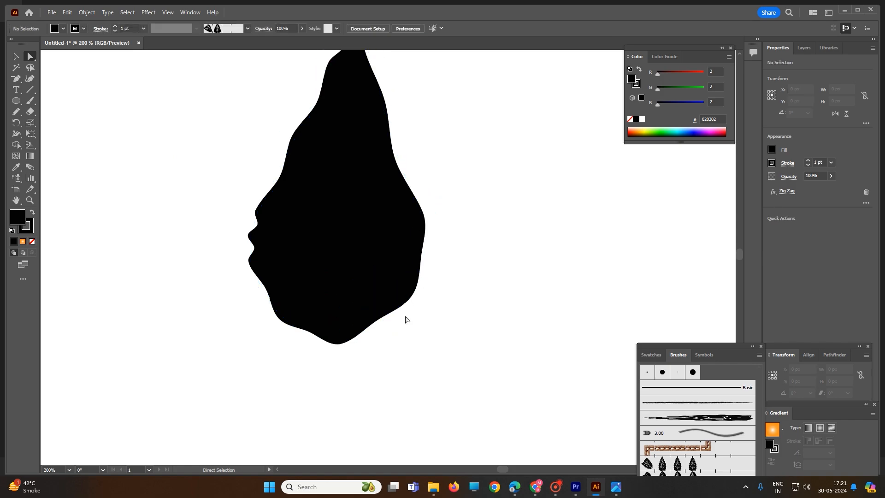
pyautogui.click(339, 340)
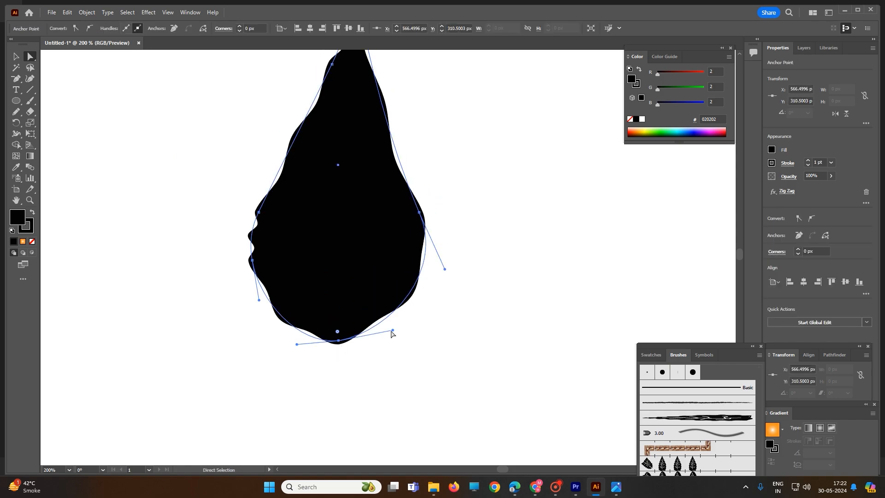
pyautogui.moveTo(392, 331); pyautogui.dragTo(394, 342)
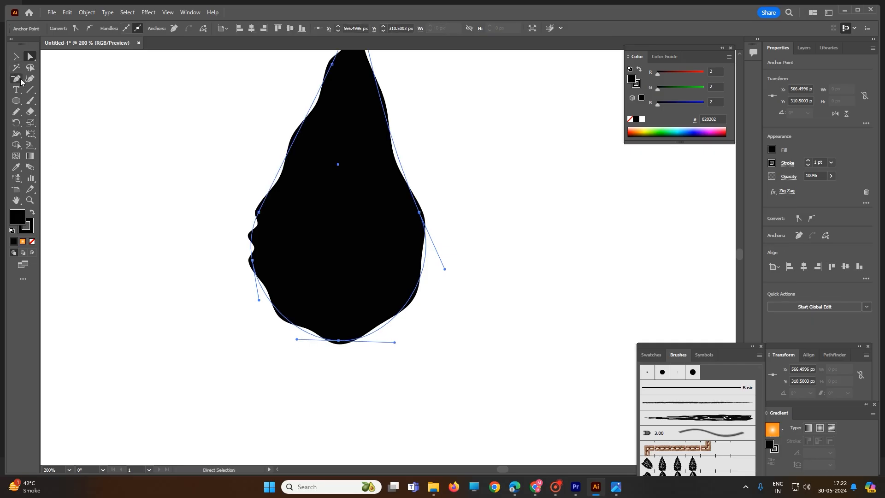
# Try to delete the teardrop's bottom anchor point, undo the deletion and deselect the shape.
pyautogui.moveTo(20, 81); pyautogui.dragTo(55, 101)
pyautogui.click(318, 337)
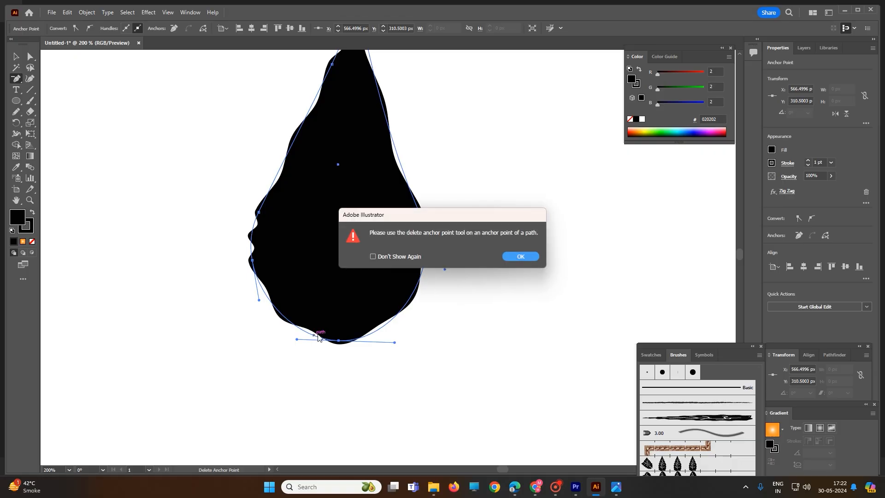
pyautogui.click(521, 256)
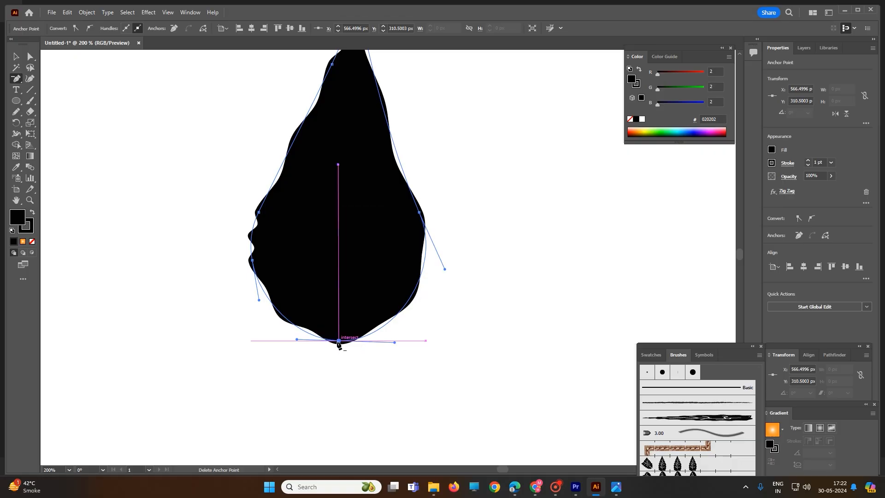
pyautogui.click(339, 342)
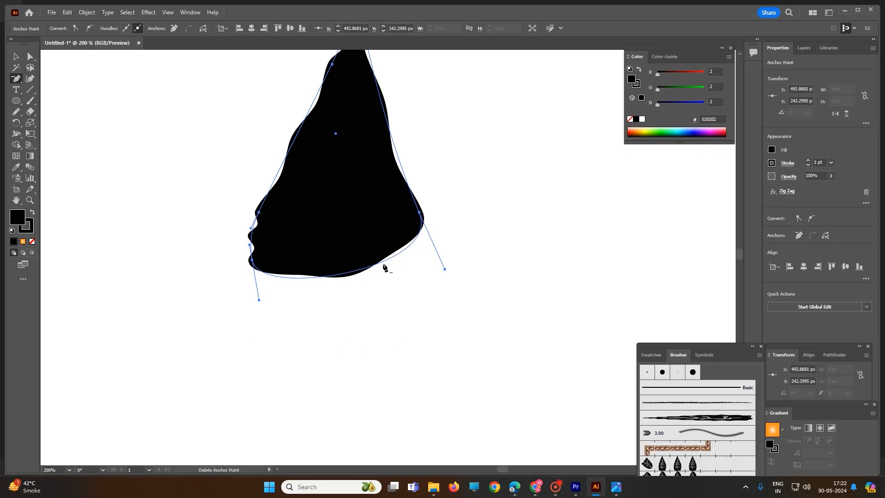
pyautogui.hotkey('ctrl', 'z')
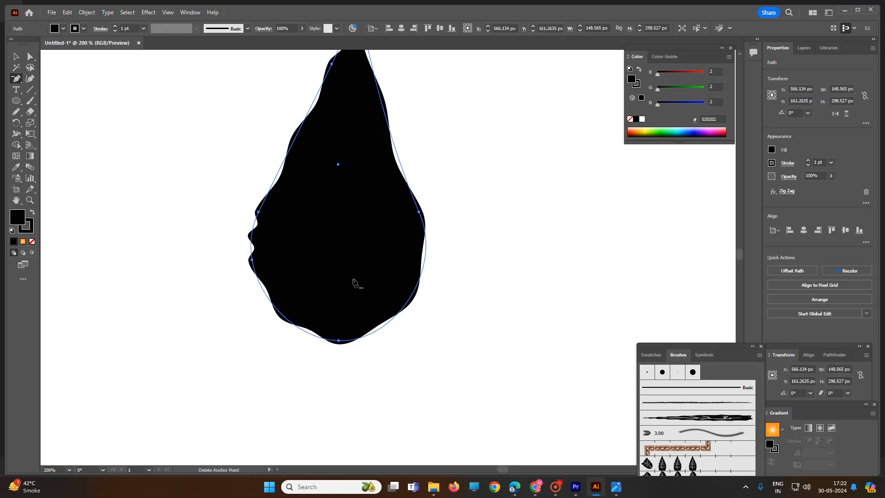
pyautogui.click(16, 56)
pyautogui.click(231, 221)
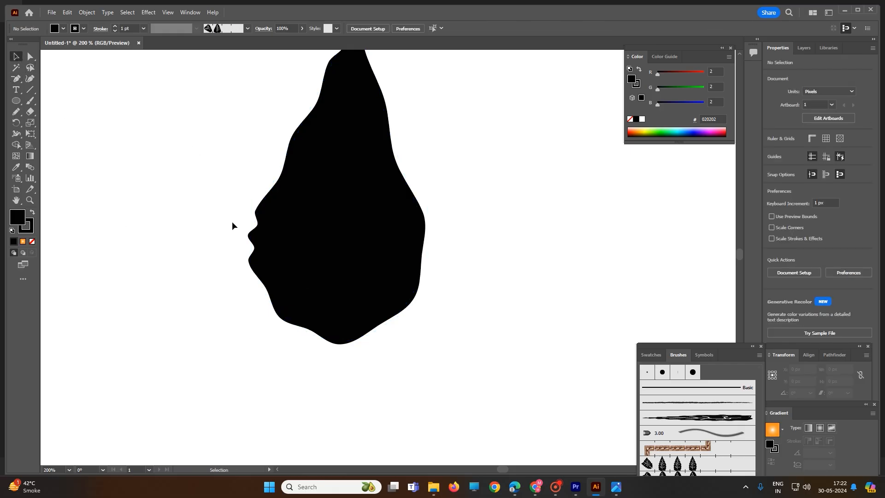
# Try a Paintbrush stroke with the leaf pattern brush across the shape's upper-left part and undo it.
pyautogui.scroll(-2, 330, 270)
pyautogui.scroll(5, 347, 273)
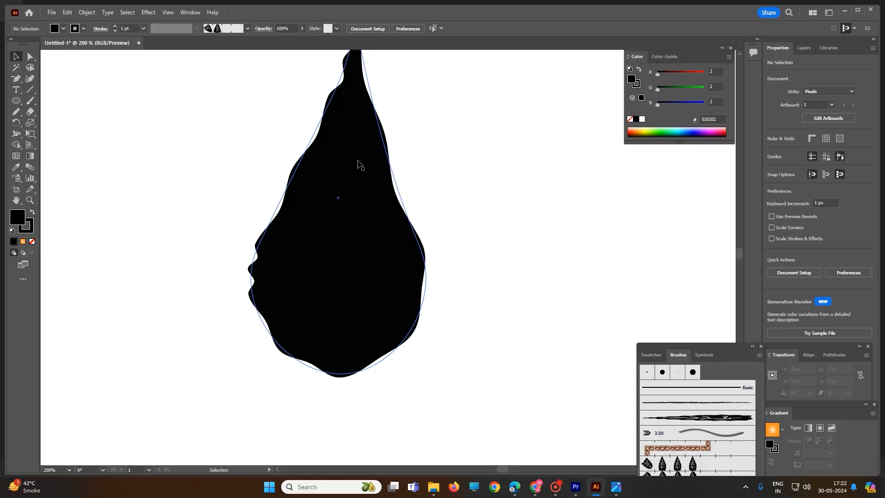
pyautogui.click(32, 101)
pyautogui.moveTo(309, 176); pyautogui.dragTo(333, 214)
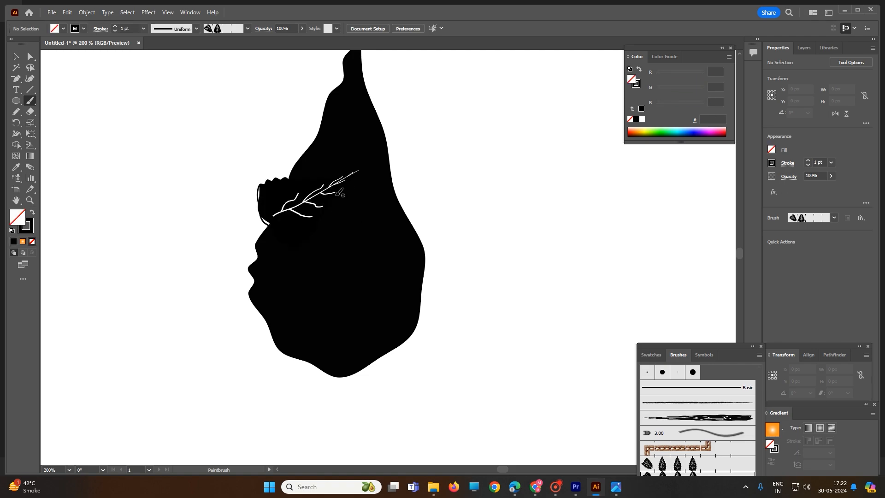
pyautogui.hotkey('ctrl', 'z')
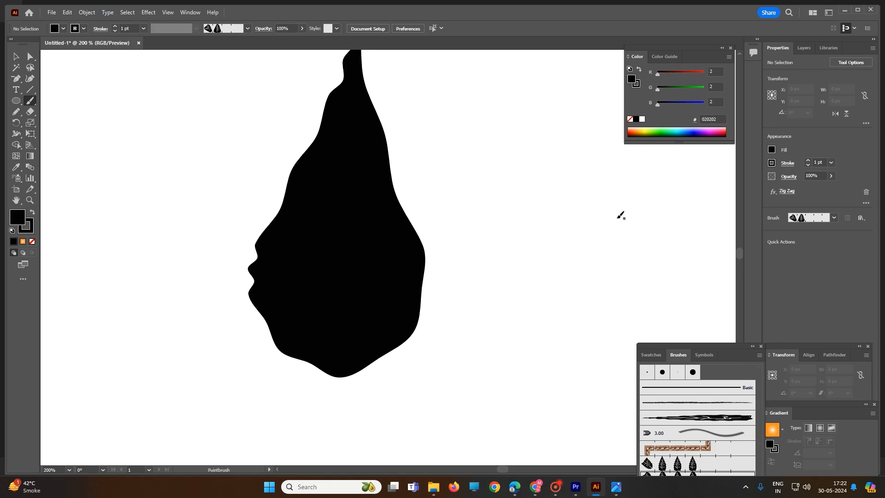
# Choose the 3 pt. Round brush for the Paintbrush and set the fill colour to white (FFFFFF).
pyautogui.click(677, 394)
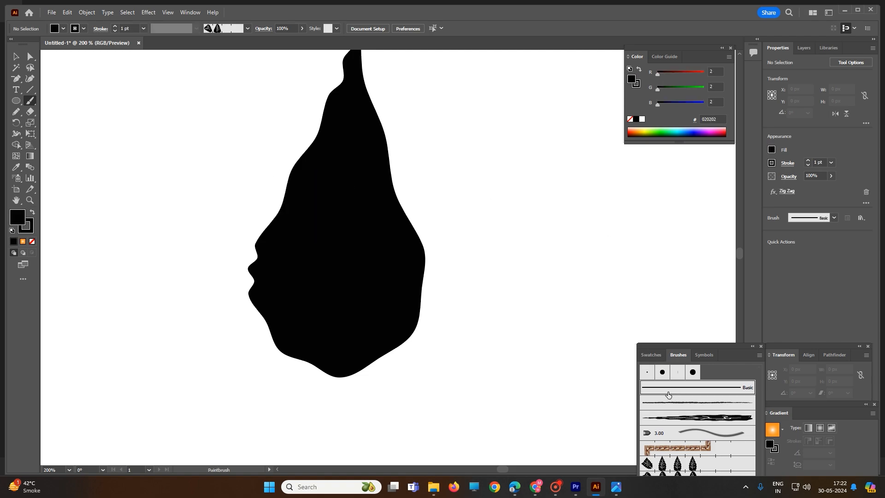
pyautogui.click(648, 373)
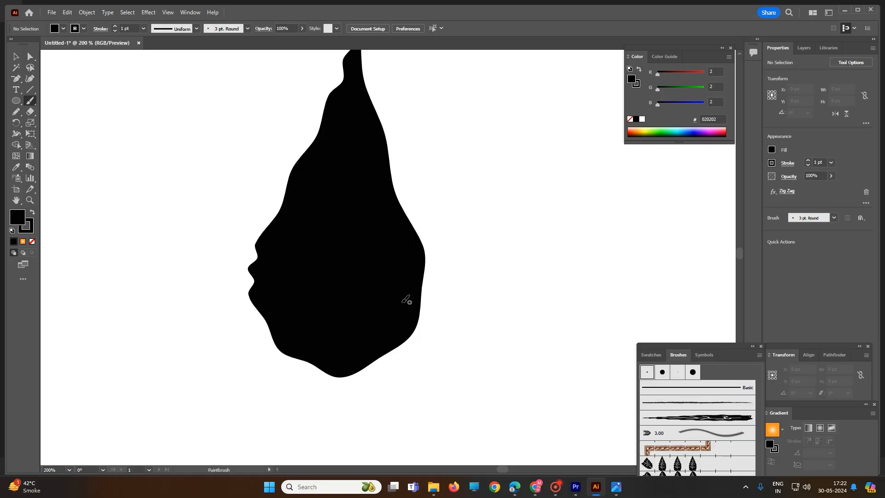
pyautogui.doubleClick(19, 221)
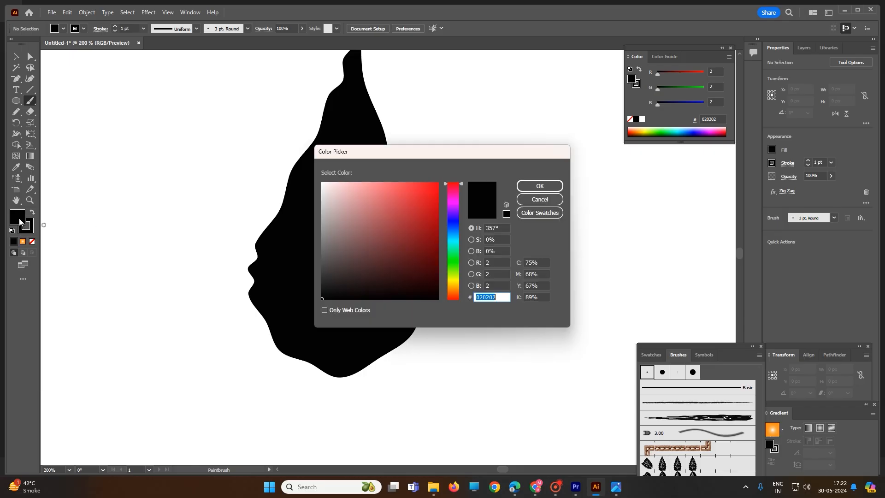
pyautogui.write('ffffff')
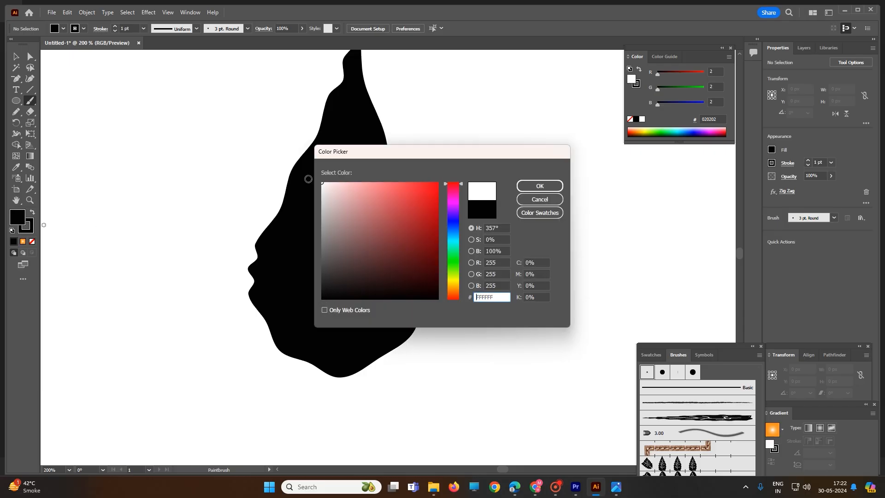
pyautogui.click(540, 186)
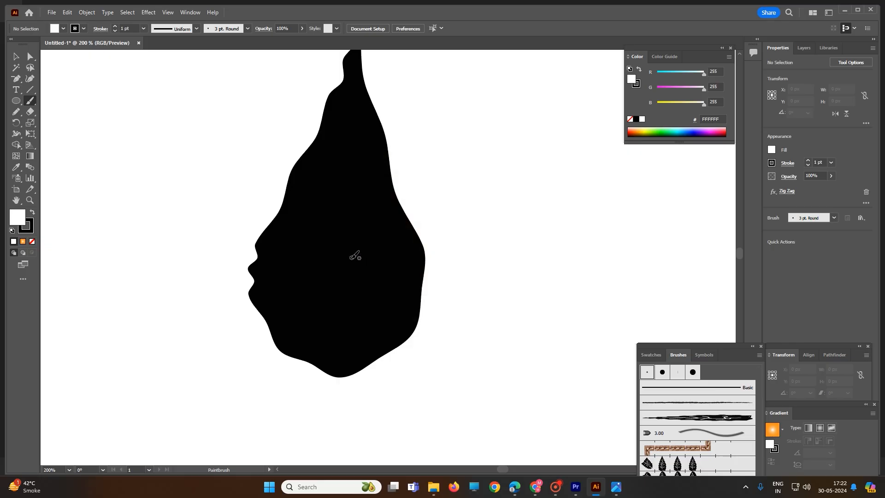
# Set the fill to none and the stroke colour to white (FFFFFF).
pyautogui.press('/')
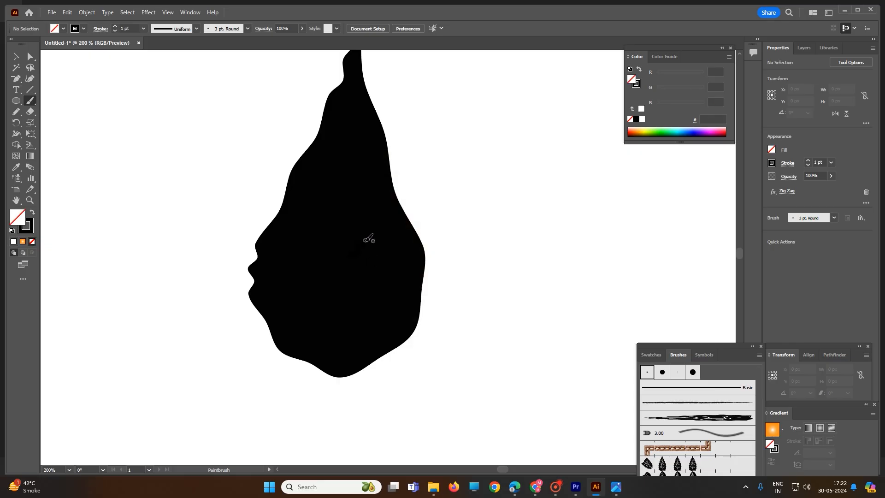
pyautogui.doubleClick(31, 229)
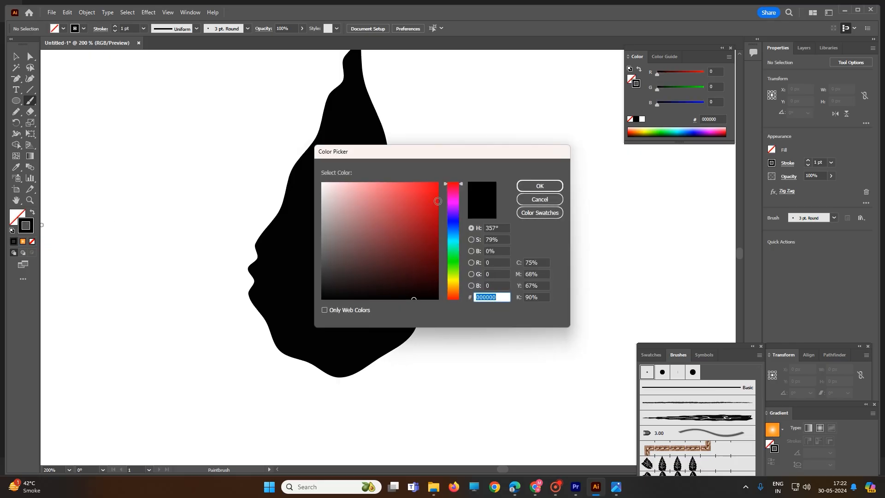
pyautogui.moveTo(415, 298); pyautogui.dragTo(318, 179)
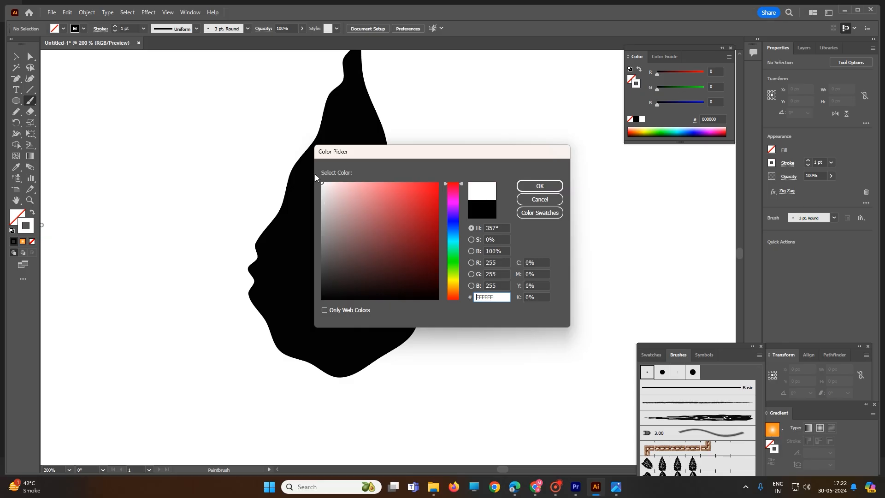
pyautogui.click(550, 186)
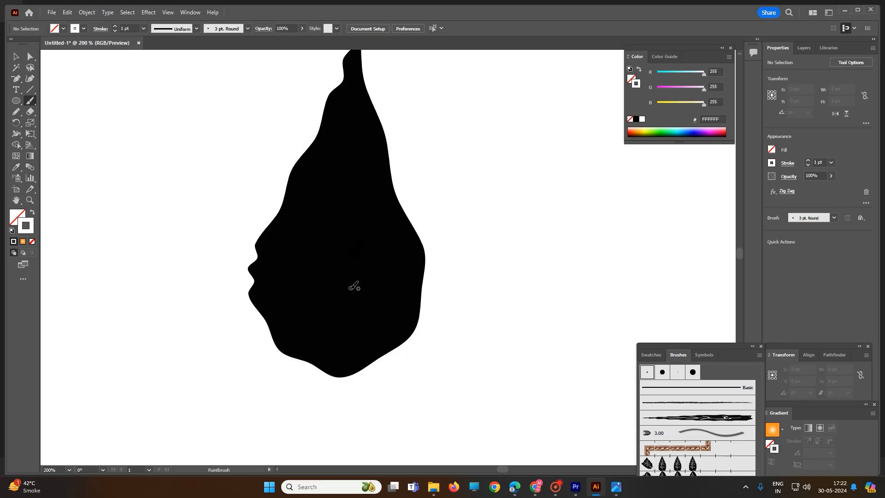
# Paint two short diagonal white strokes inside the right half of the black teardrop with the Paintbrush.
pyautogui.moveTo(375, 260); pyautogui.dragTo(399, 236)
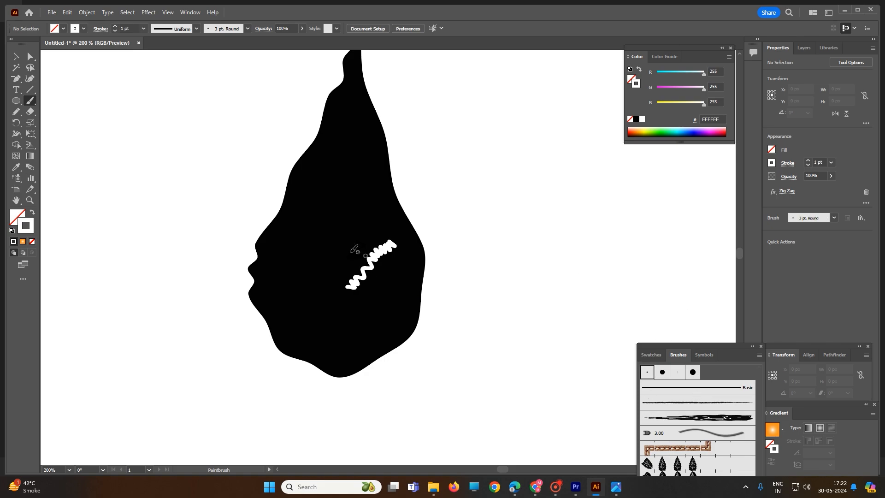
pyautogui.moveTo(344, 249); pyautogui.dragTo(364, 202)
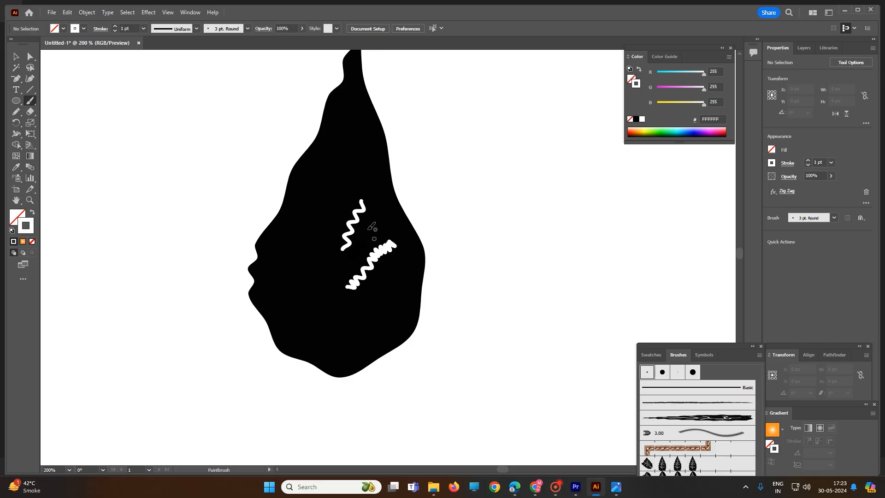
pyautogui.click(190, 28)
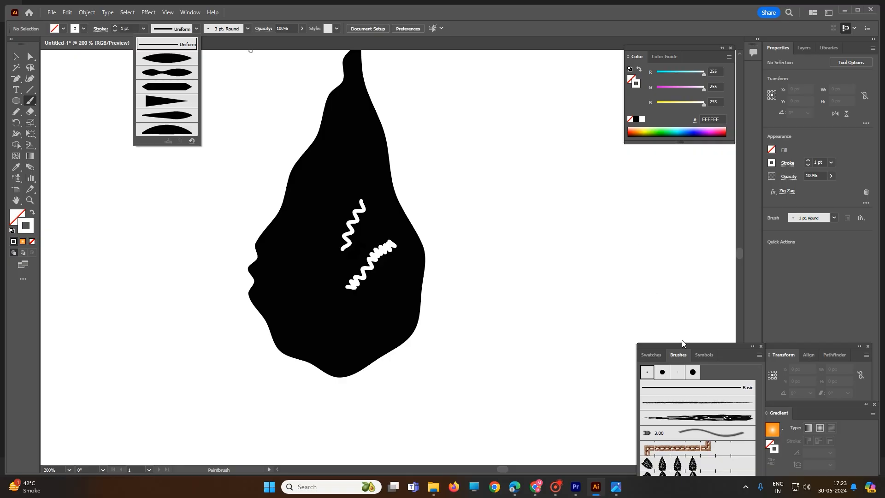
# Paint several more short white wavy strokes across the lower, middle and upper parts of the black teardrop.
pyautogui.click(706, 394)
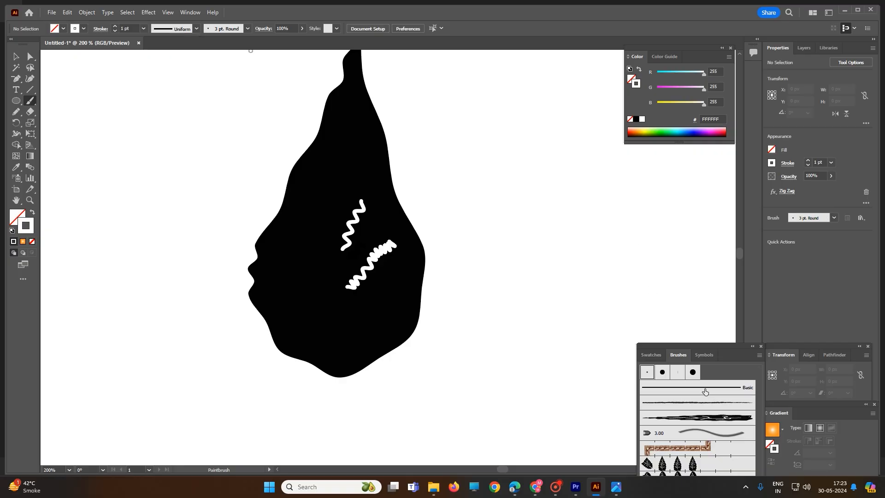
pyautogui.moveTo(349, 326)
pyautogui.mouseDown()
pyautogui.moveTo(320, 275)
pyautogui.moveTo(317, 255)
pyautogui.mouseUp()
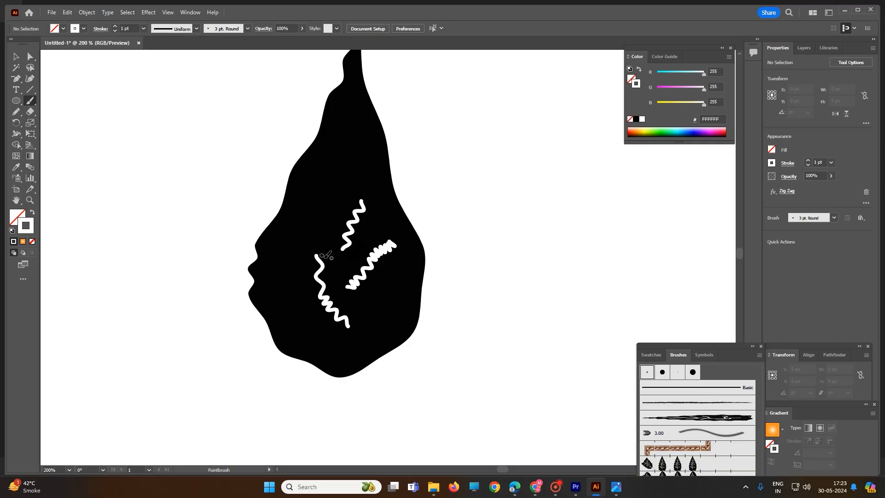
pyautogui.moveTo(355, 305); pyautogui.dragTo(399, 275)
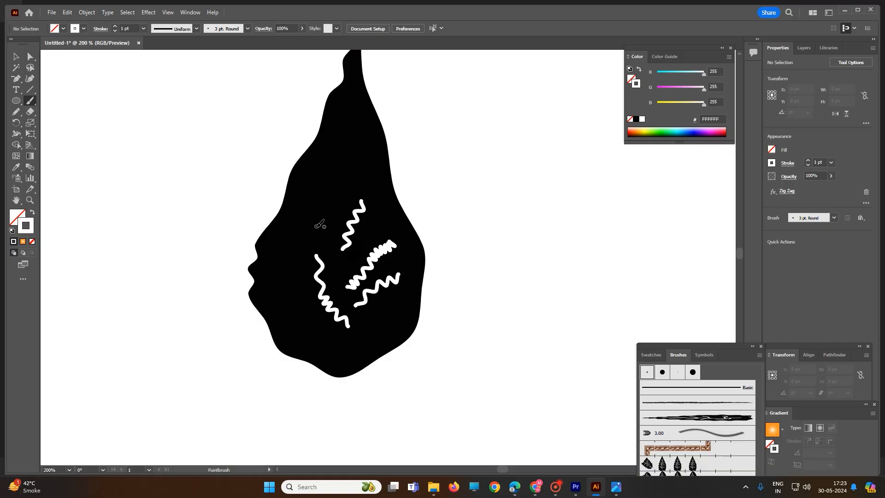
pyautogui.moveTo(334, 234)
pyautogui.mouseDown()
pyautogui.moveTo(315, 196)
pyautogui.moveTo(330, 161)
pyautogui.moveTo(319, 135)
pyautogui.mouseUp()
pyautogui.moveTo(352, 161); pyautogui.dragTo(362, 125)
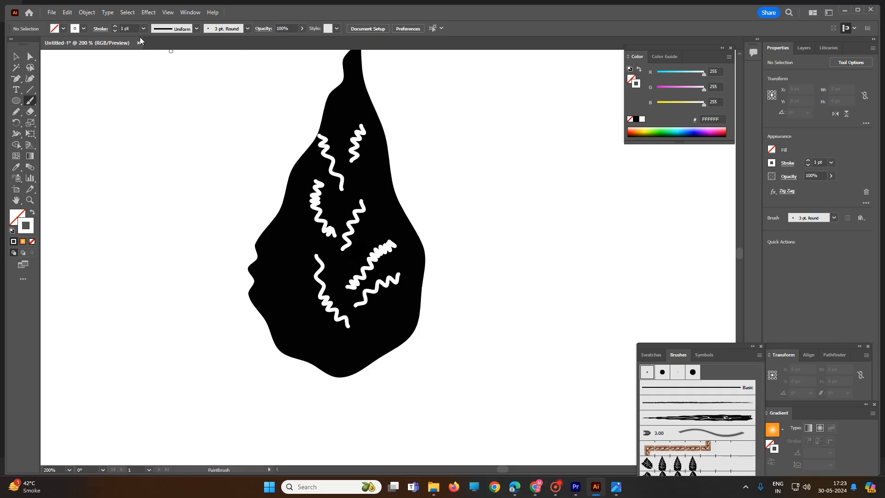
# Apply the Ink Outlines effect with stroke length 4, dark intensity 20 and light intensity 10, and paint a short white stroke inside the teardrop.
pyautogui.click(148, 13)
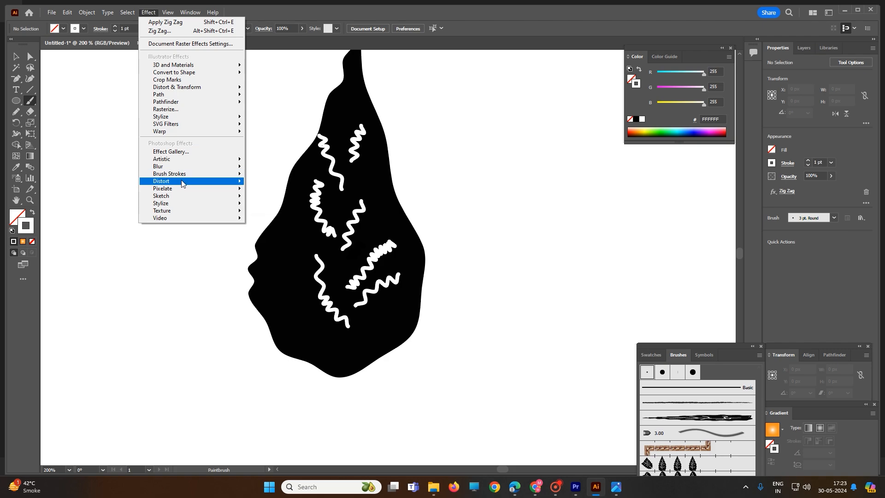
pyautogui.moveTo(193, 182)
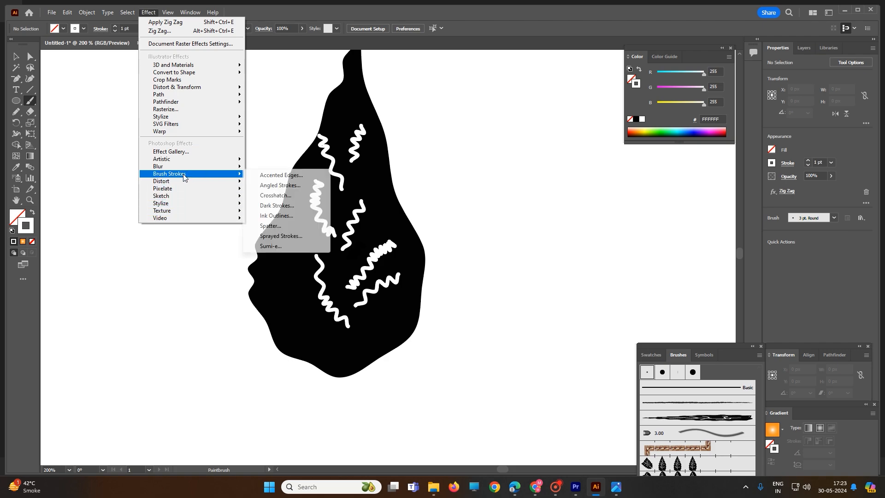
pyautogui.click(282, 216)
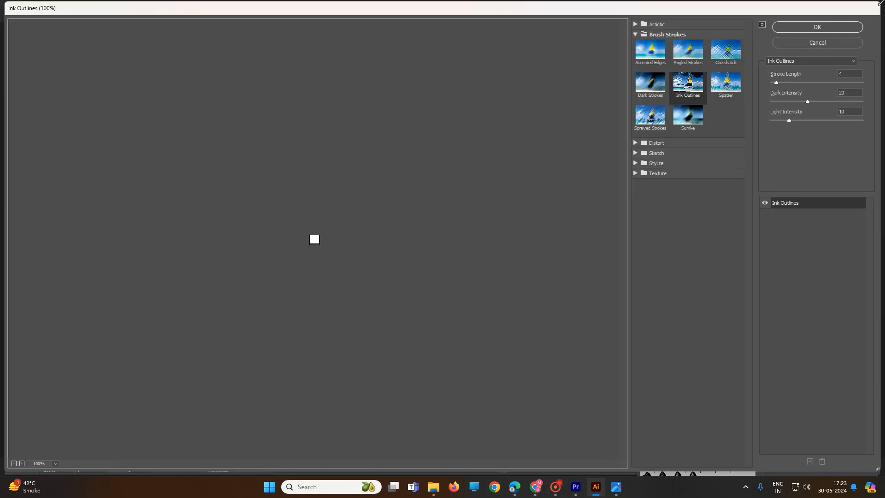
pyautogui.click(843, 28)
pyautogui.moveTo(387, 221); pyautogui.dragTo(363, 247)
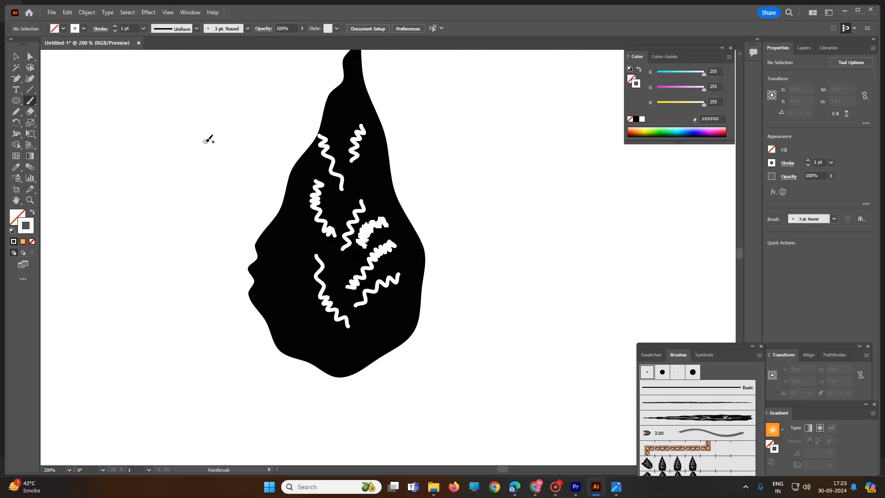
# Undo the Ink Outlines effect and all white strokes painted on the black teardrop.
pyautogui.hotkey('ctrl', 'z')
pyautogui.hotkey('ctrl', 'z')
pyautogui.hotkey('ctrl', 'z')
pyautogui.hotkey('ctrl', 'z')
pyautogui.hotkey('ctrl', 'z')
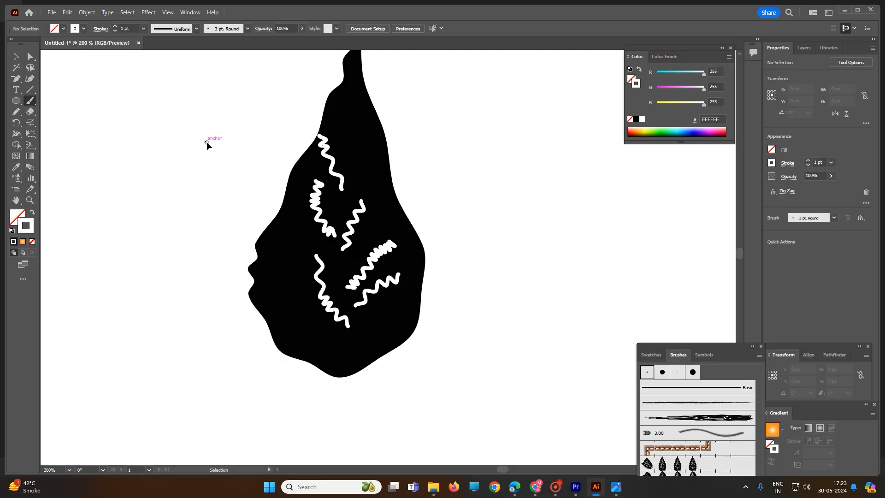
pyautogui.hotkey('ctrl', 'z')
pyautogui.hotkey('ctrl', 'z')
pyautogui.hotkey('ctrl', 'z')
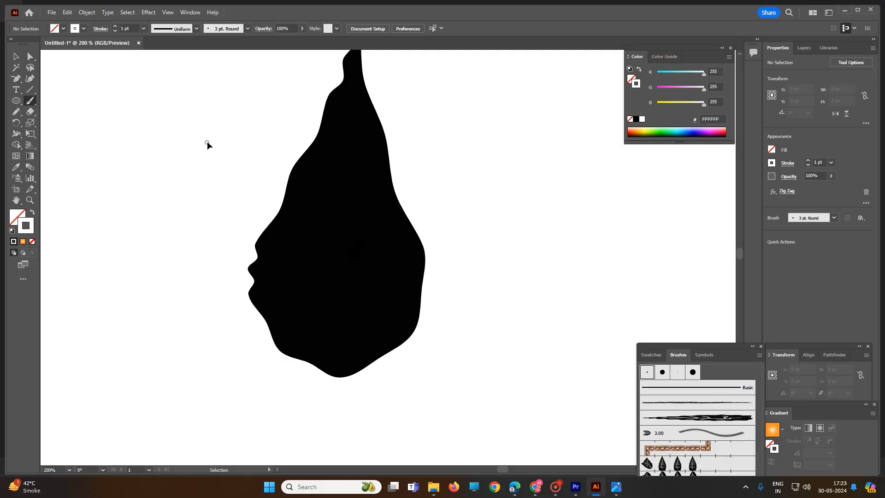
pyautogui.click(32, 102)
pyautogui.click(67, 102)
pyautogui.click(655, 356)
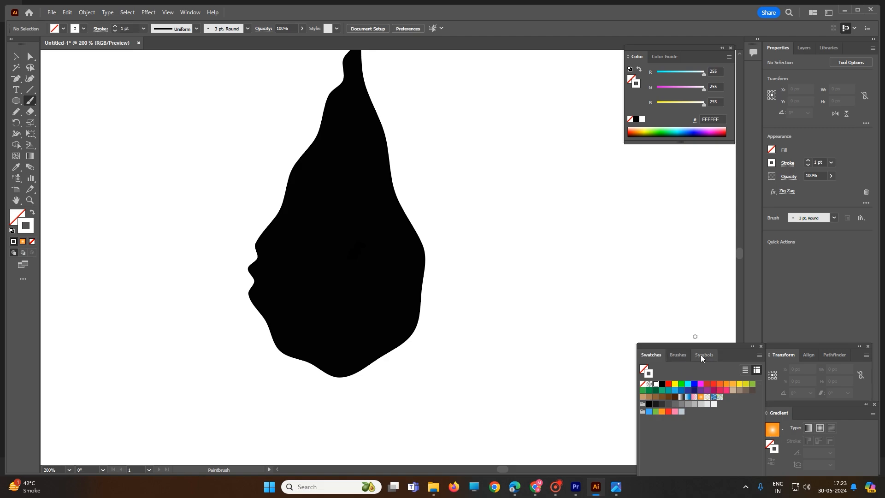
pyautogui.click(703, 356)
pyautogui.click(679, 355)
pyautogui.click(651, 356)
pyautogui.click(679, 356)
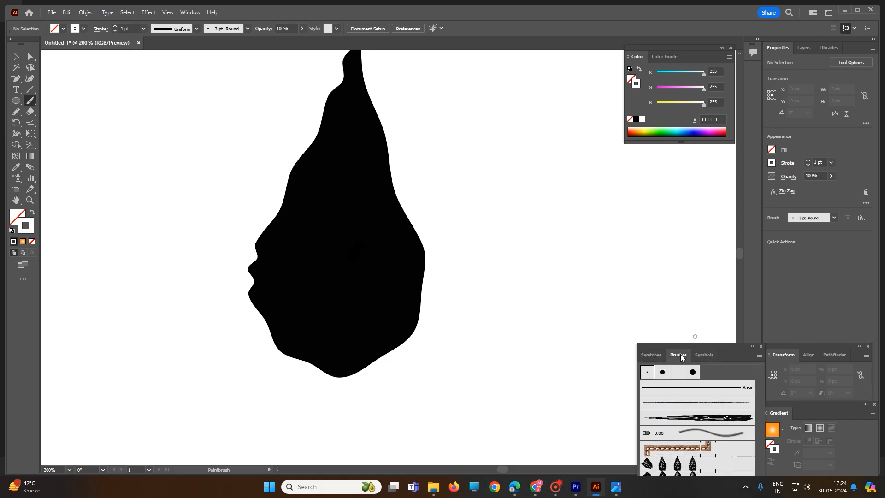
# Try the Basic brush and a 0.5 pt stroke weight, and paint a short white stroke near the middle of the black teardrop.
pyautogui.click(711, 393)
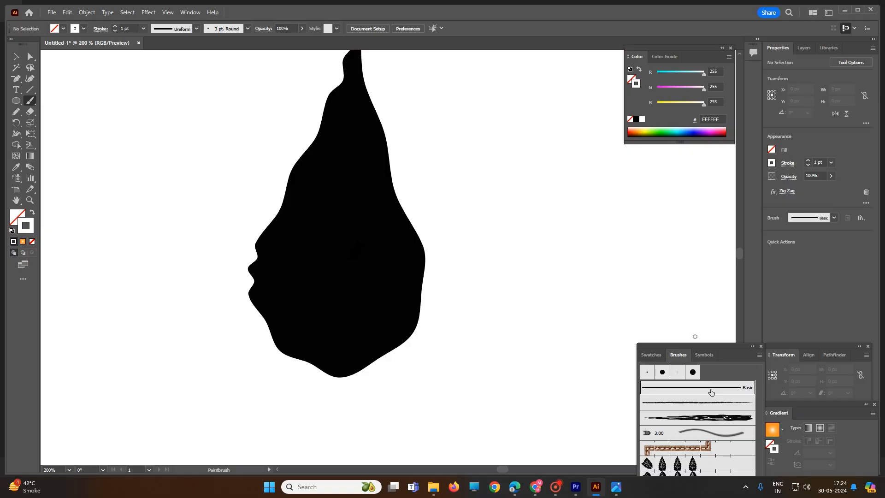
pyautogui.click(834, 218)
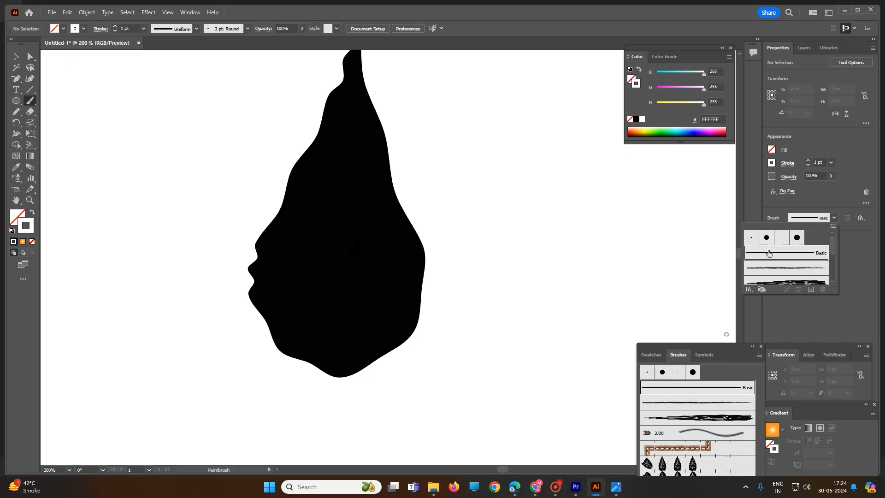
pyautogui.click(831, 165)
pyautogui.click(831, 163)
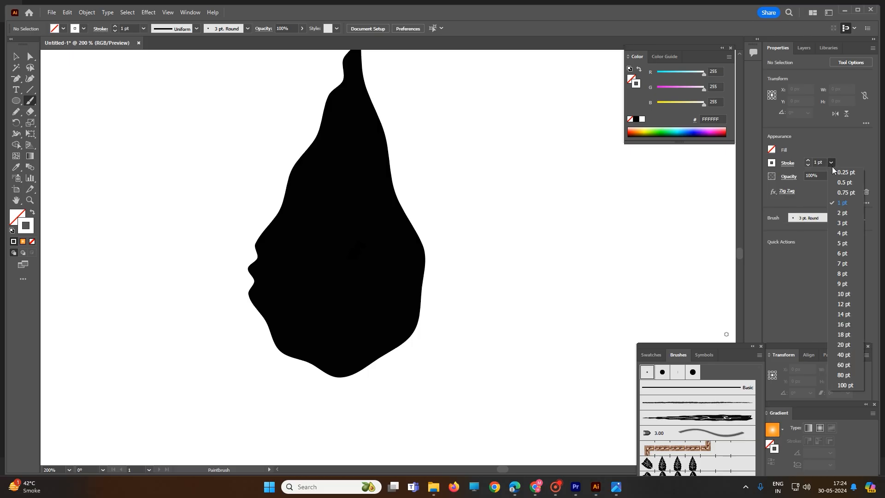
pyautogui.click(840, 183)
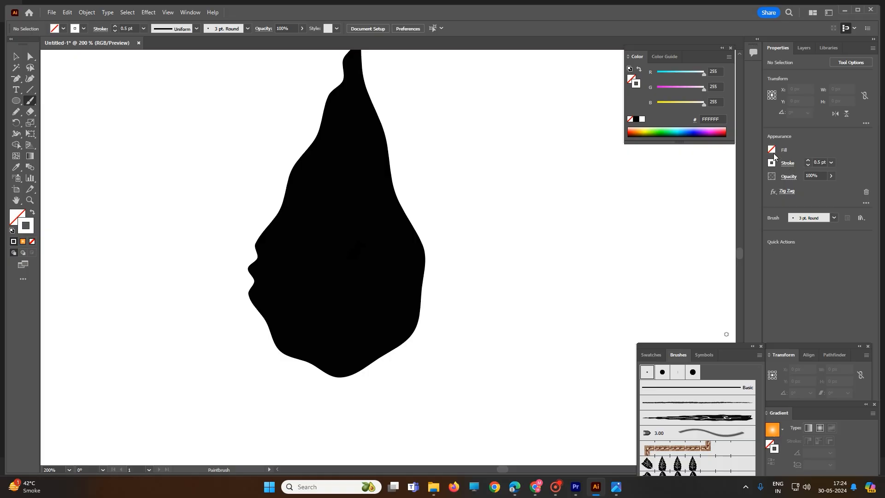
pyautogui.moveTo(345, 225); pyautogui.dragTo(377, 207)
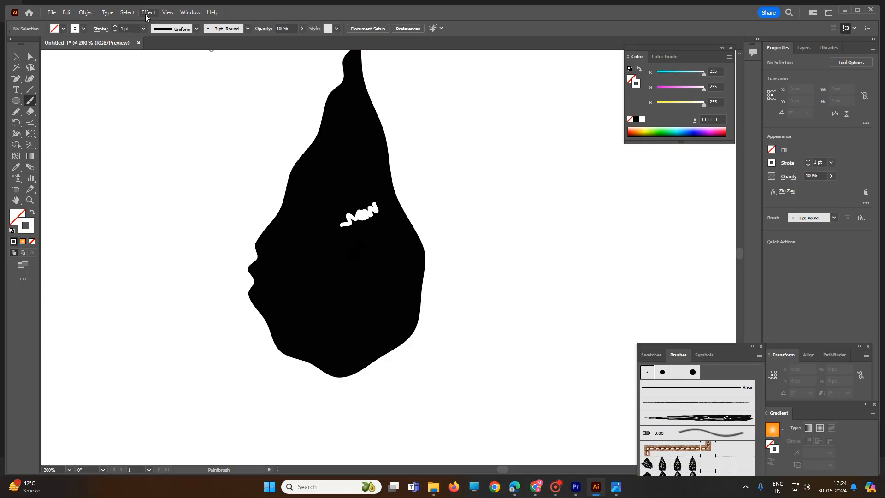
pyautogui.click(87, 14)
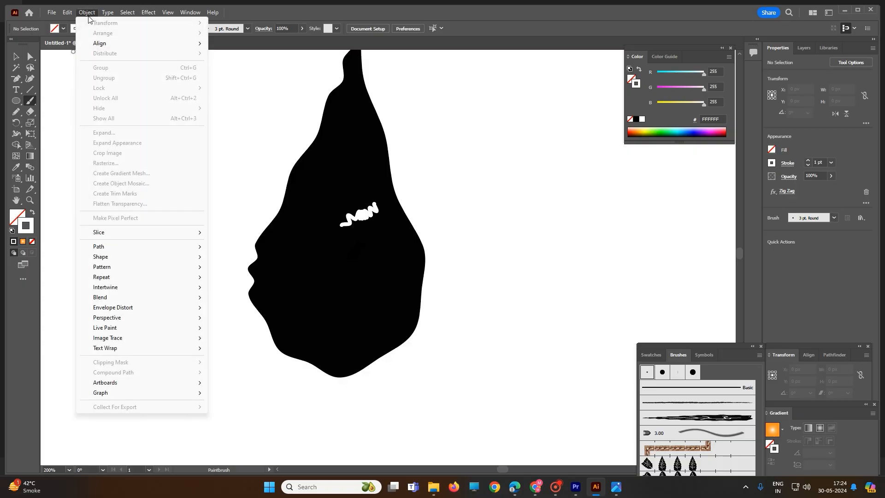
pyautogui.moveTo(133, 247)
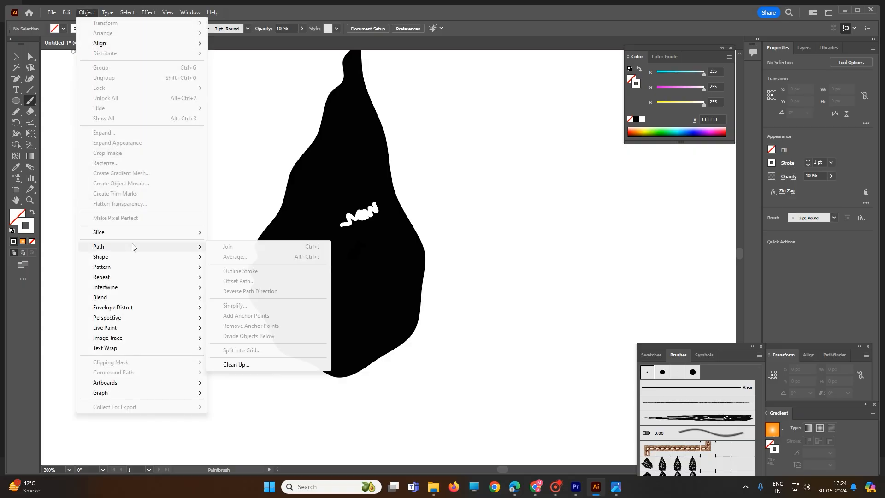
pyautogui.click(168, 12)
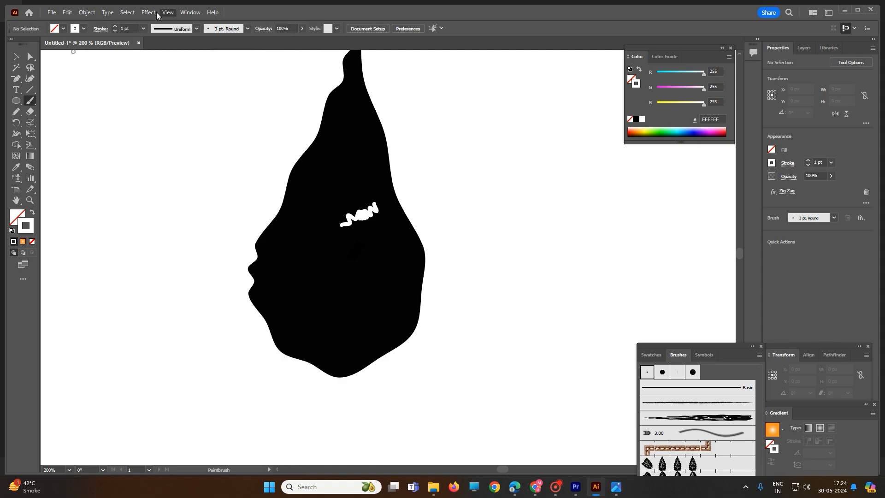
pyautogui.click(146, 13)
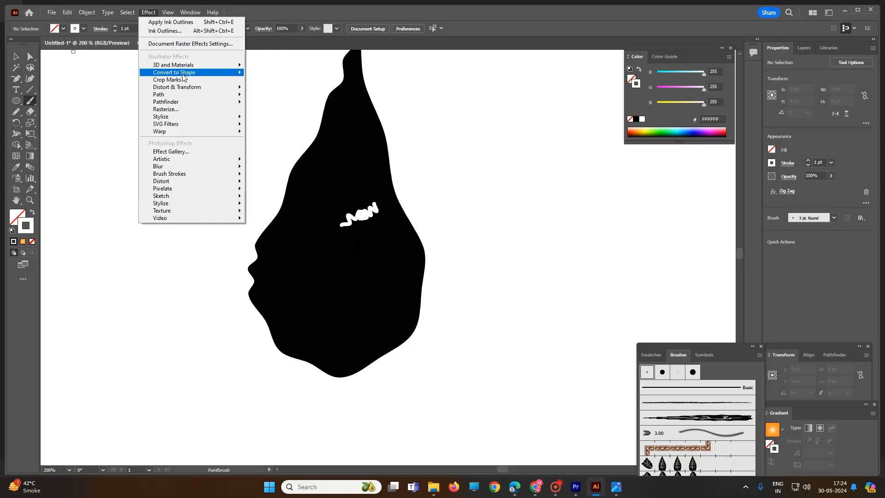
pyautogui.moveTo(183, 77)
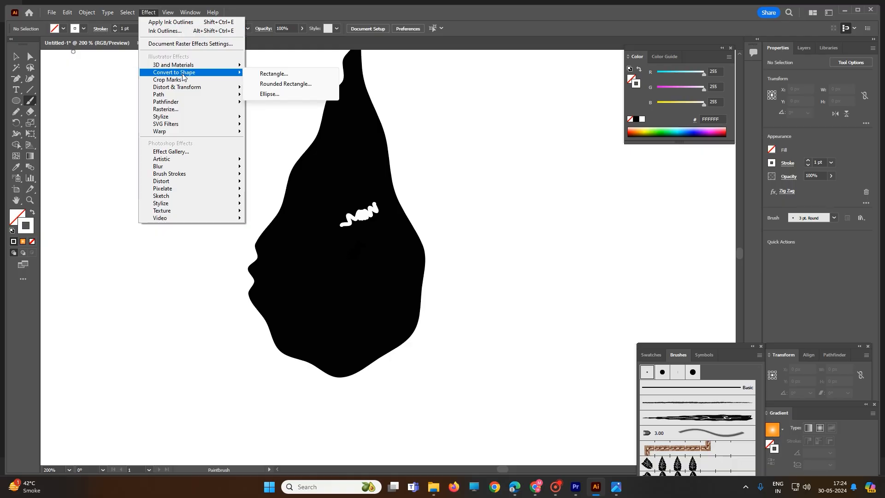
# Delete the short white stroke near the middle of the black teardrop.
pyautogui.click(18, 58)
pyautogui.click(355, 215)
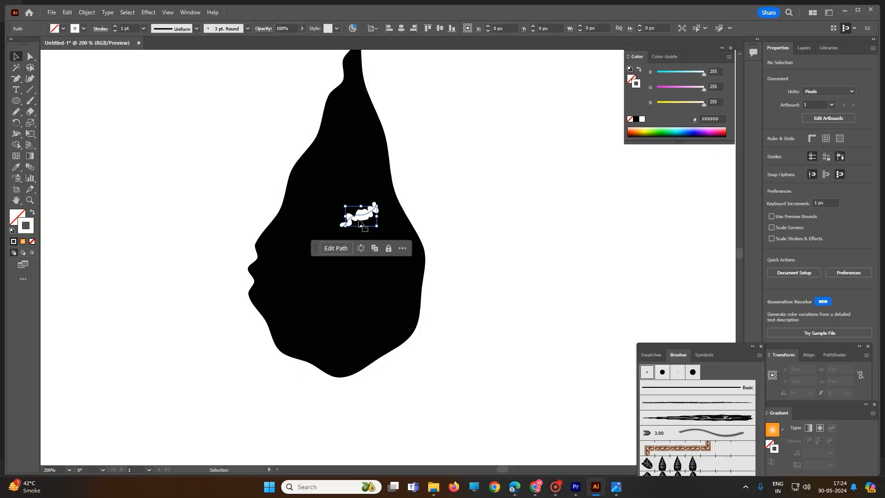
pyautogui.press('Delete')
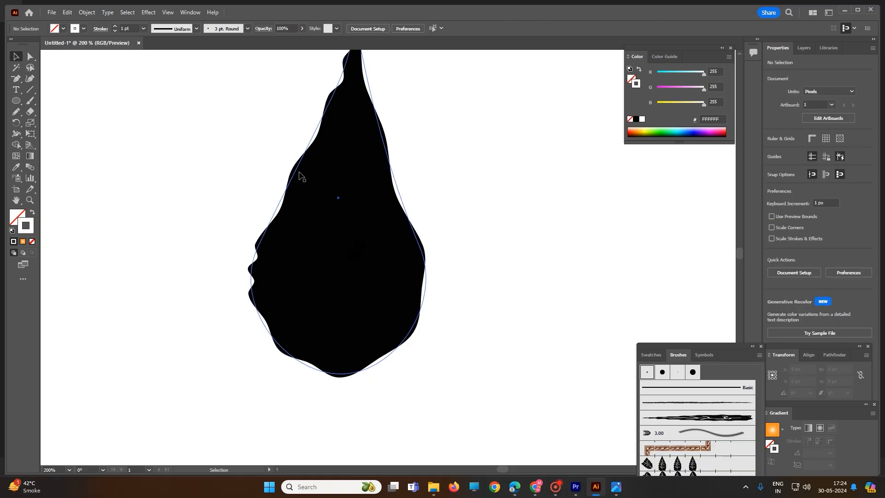
pyautogui.click(309, 171)
pyautogui.click(149, 13)
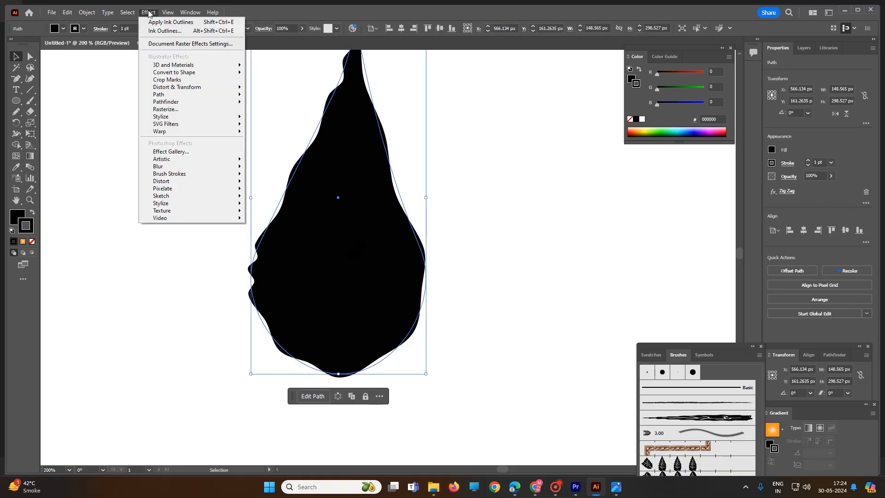
pyautogui.moveTo(169, 98)
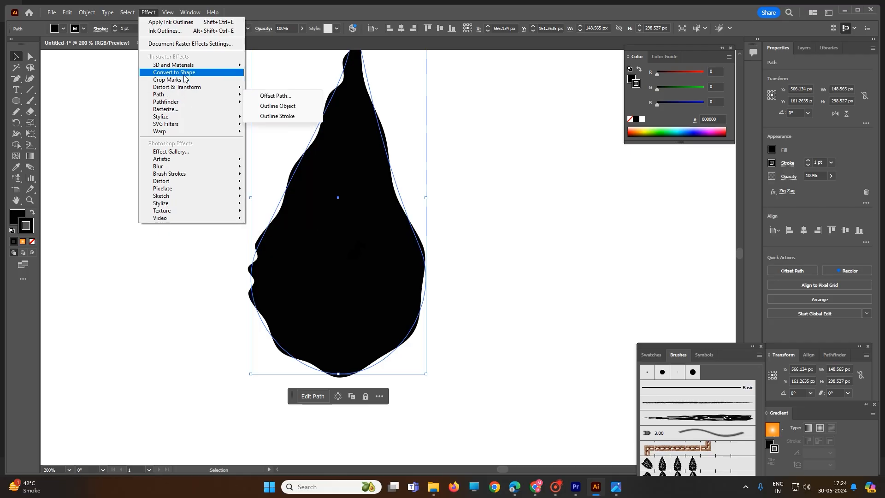
pyautogui.moveTo(187, 75)
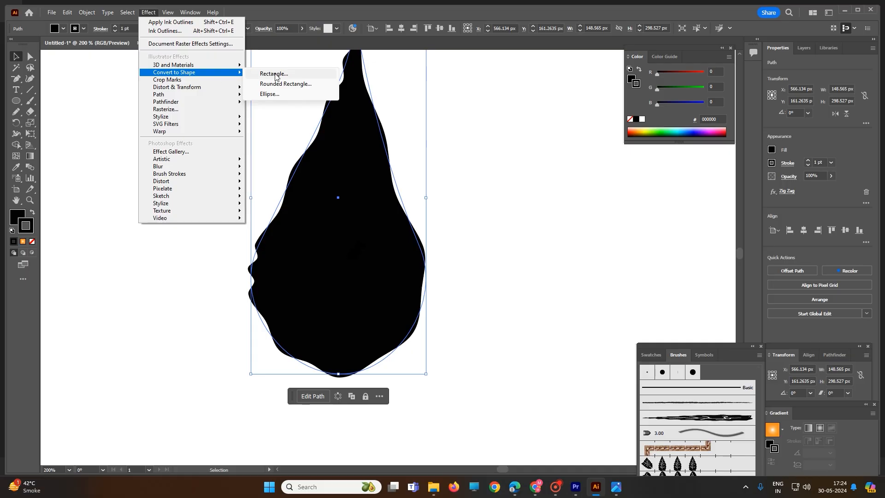
pyautogui.click(399, 111)
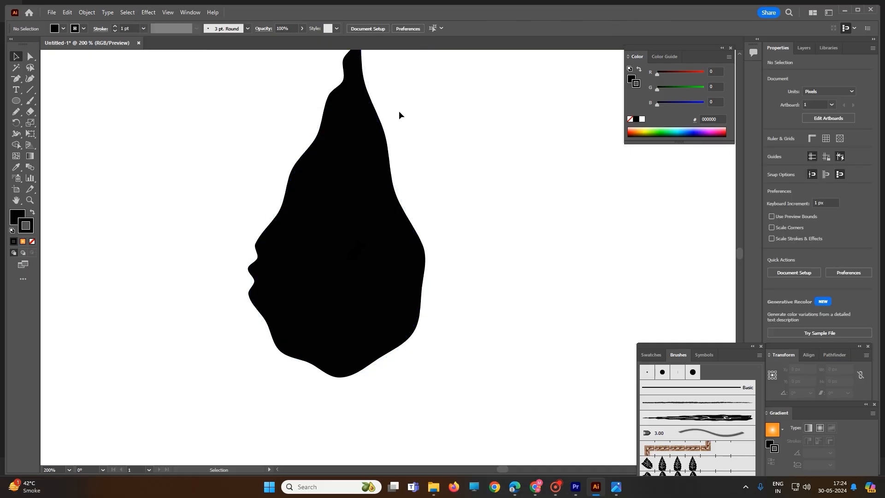
# Simplify the path of the black teardrop to smooth its wavy outline.
pyautogui.click(305, 254)
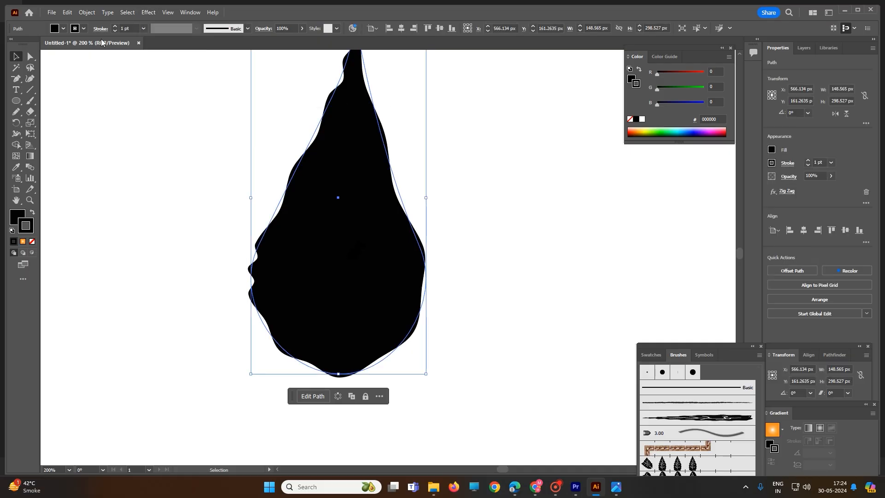
pyautogui.click(86, 12)
pyautogui.rightClick(355, 158)
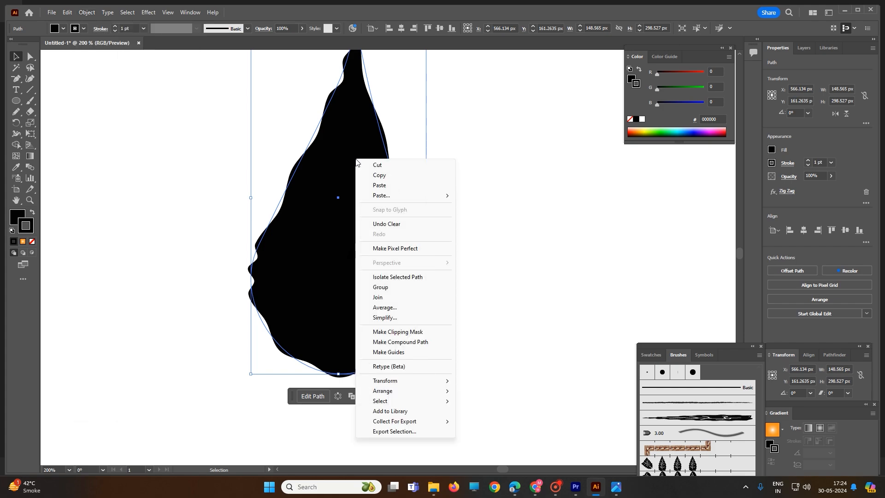
pyautogui.click(395, 323)
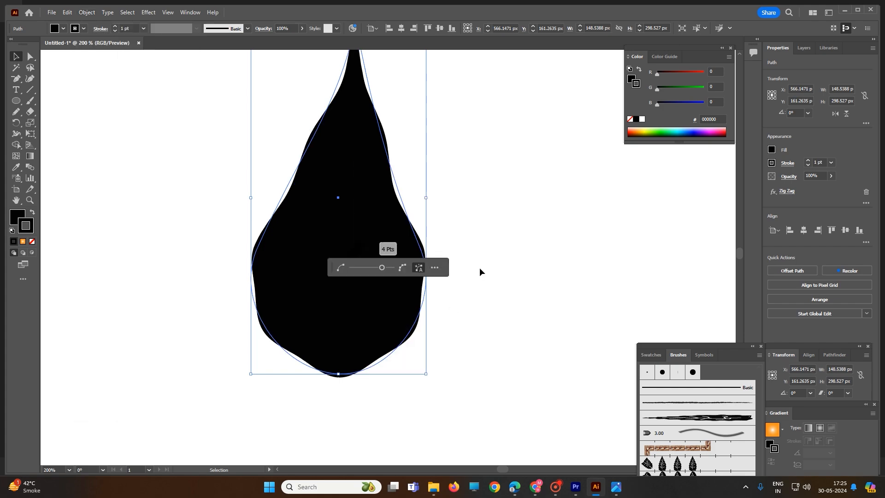
pyautogui.click(480, 269)
pyautogui.click(392, 243)
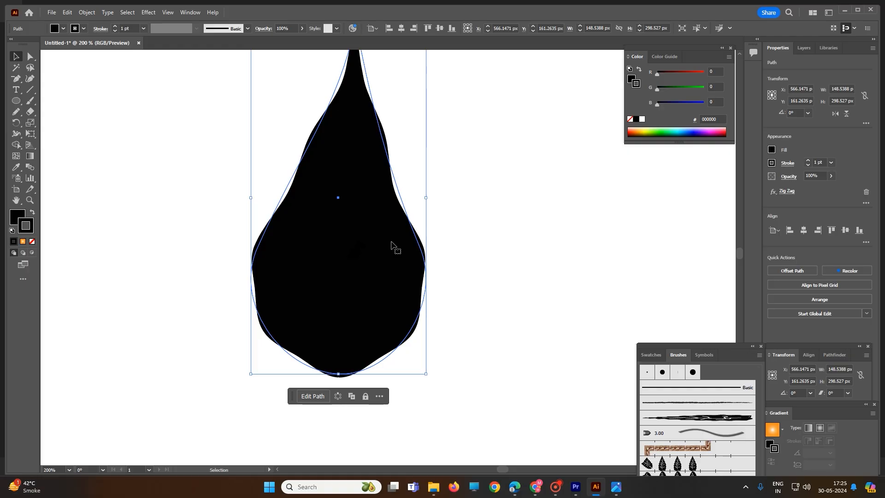
pyautogui.rightClick(391, 244)
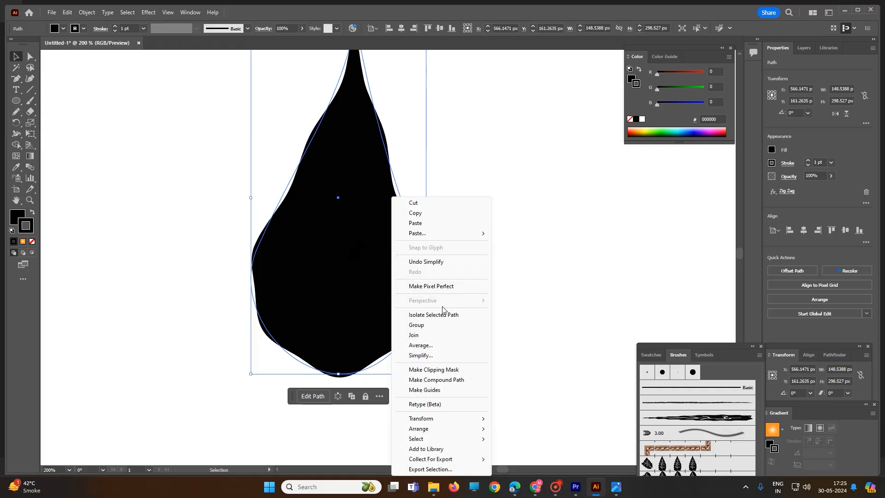
pyautogui.click(473, 266)
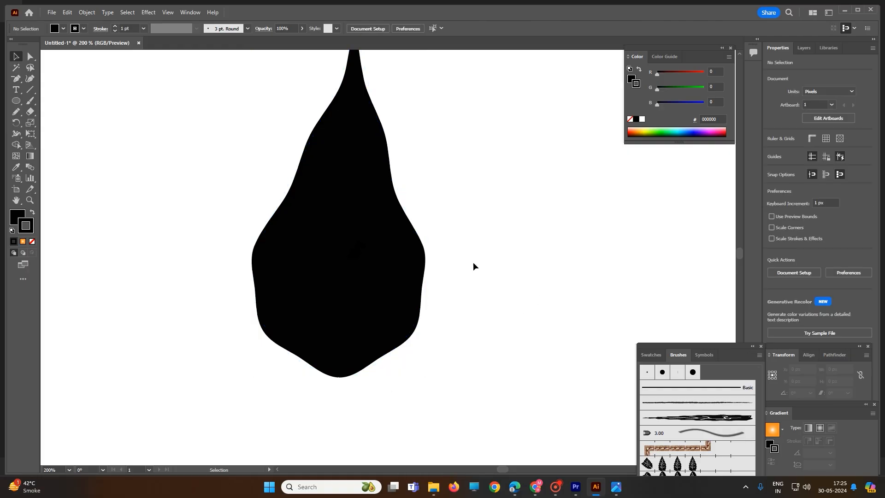
# Try two Paintbrush strokes on the empty canvas beside the black teardrop and delete them.
pyautogui.click(30, 100)
pyautogui.moveTo(100, 136); pyautogui.dragTo(134, 184)
pyautogui.moveTo(167, 160)
pyautogui.mouseDown()
pyautogui.moveTo(170, 199)
pyautogui.moveTo(199, 193)
pyautogui.moveTo(170, 208)
pyautogui.mouseUp()
pyautogui.click(16, 57)
pyautogui.moveTo(62, 98)
pyautogui.mouseDown()
pyautogui.moveTo(174, 212)
pyautogui.moveTo(220, 232)
pyautogui.mouseUp()
pyautogui.press('Delete')
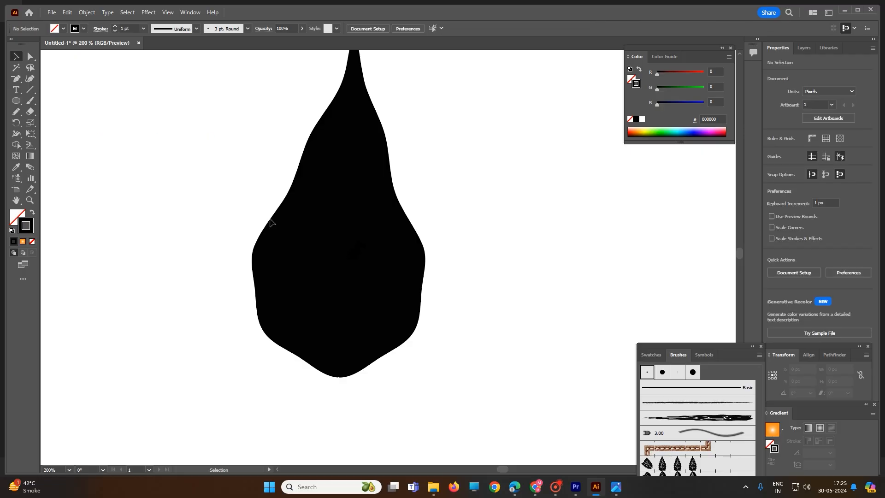
# Set the stroke colour to near-white FCFAFA for the leaf veins.
pyautogui.doubleClick(24, 228)
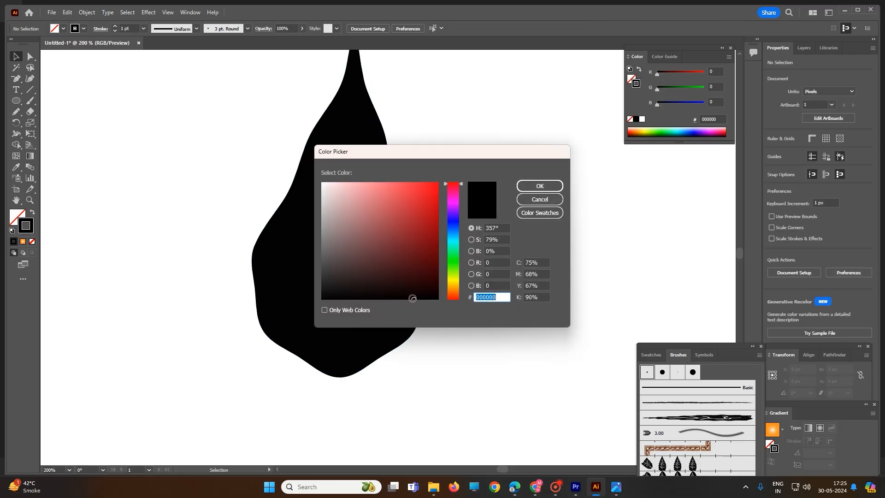
pyautogui.moveTo(413, 298); pyautogui.dragTo(323, 183)
pyautogui.click(561, 184)
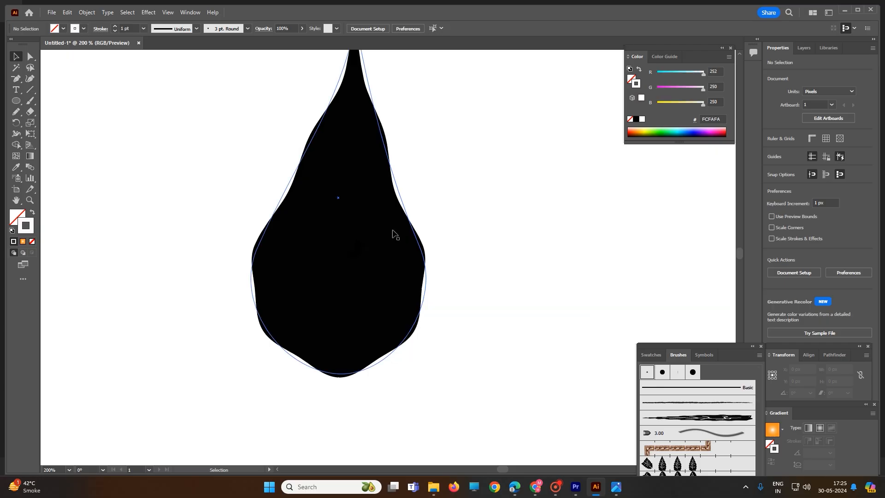
# Paint a wavy central vein down the black leaf with the Paintbrush and add short side veins branching off both sides.
pyautogui.click(32, 102)
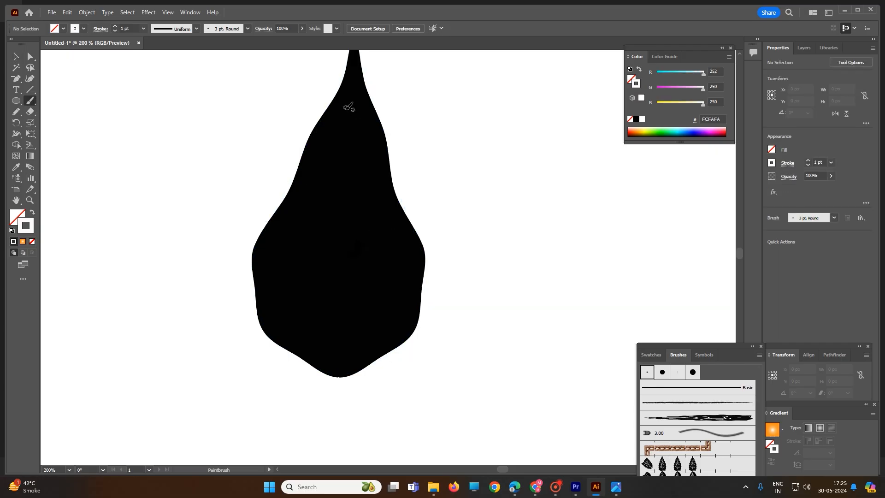
pyautogui.moveTo(345, 116)
pyautogui.mouseDown()
pyautogui.moveTo(335, 227)
pyautogui.moveTo(342, 369)
pyautogui.mouseUp()
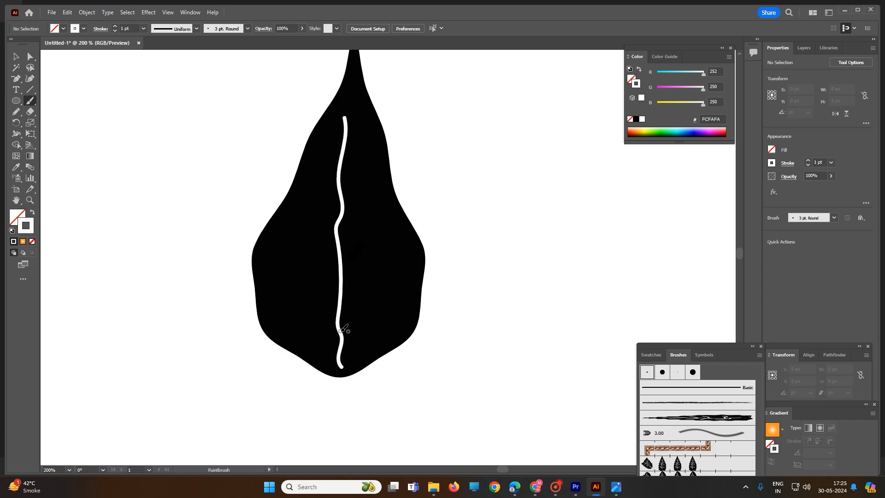
pyautogui.moveTo(341, 331); pyautogui.dragTo(386, 295)
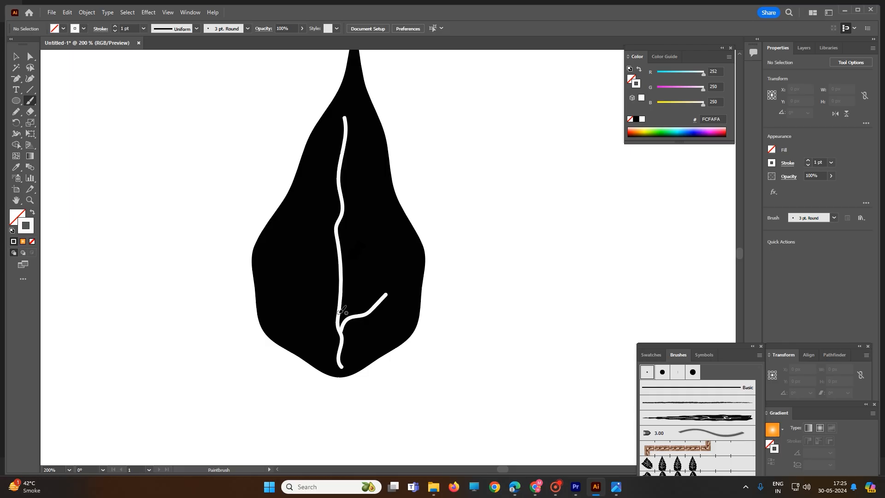
pyautogui.moveTo(337, 309)
pyautogui.mouseDown()
pyautogui.moveTo(311, 260)
pyautogui.moveTo(379, 254)
pyautogui.moveTo(332, 235)
pyautogui.moveTo(309, 201)
pyautogui.moveTo(356, 188)
pyautogui.moveTo(361, 162)
pyautogui.moveTo(338, 163)
pyautogui.moveTo(334, 124)
pyautogui.moveTo(352, 102)
pyautogui.mouseUp()
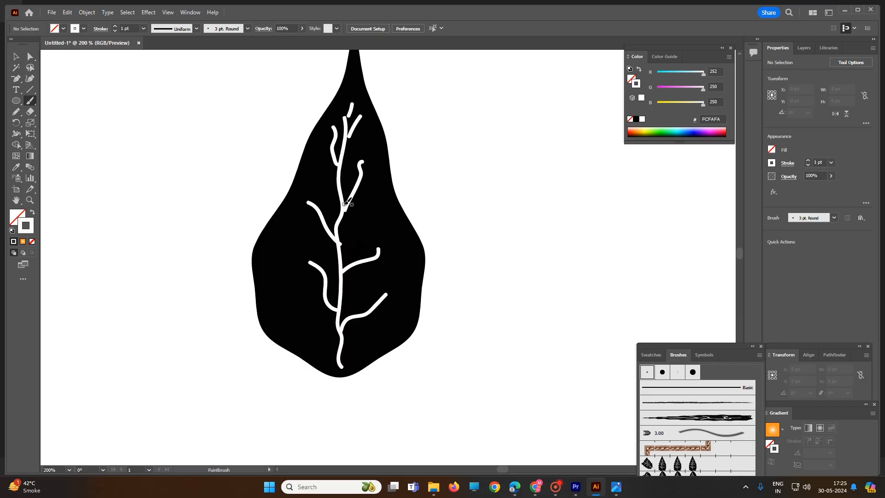
pyautogui.moveTo(342, 255); pyautogui.dragTo(364, 225)
pyautogui.moveTo(342, 302); pyautogui.dragTo(371, 288)
pyautogui.moveTo(344, 349); pyautogui.dragTo(310, 323)
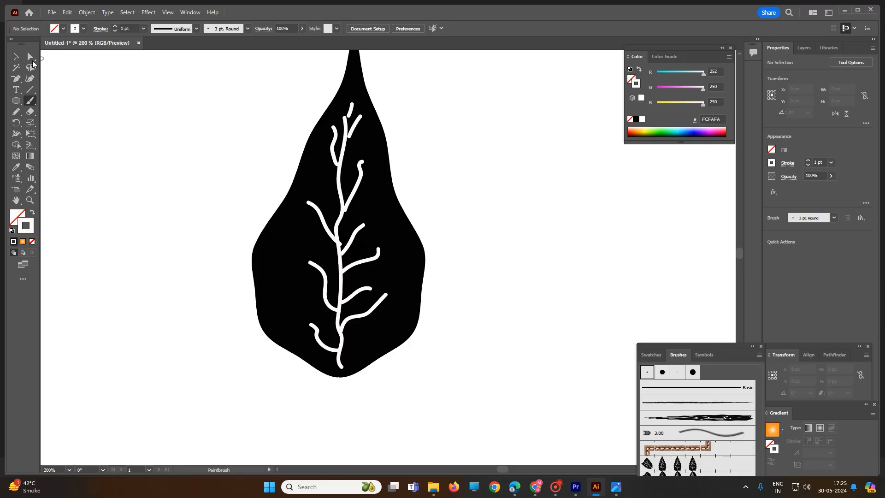
# Select all the white vein strokes by their matching appearance with the Magic Wand and apply the Basic brush to them.
pyautogui.click(15, 56)
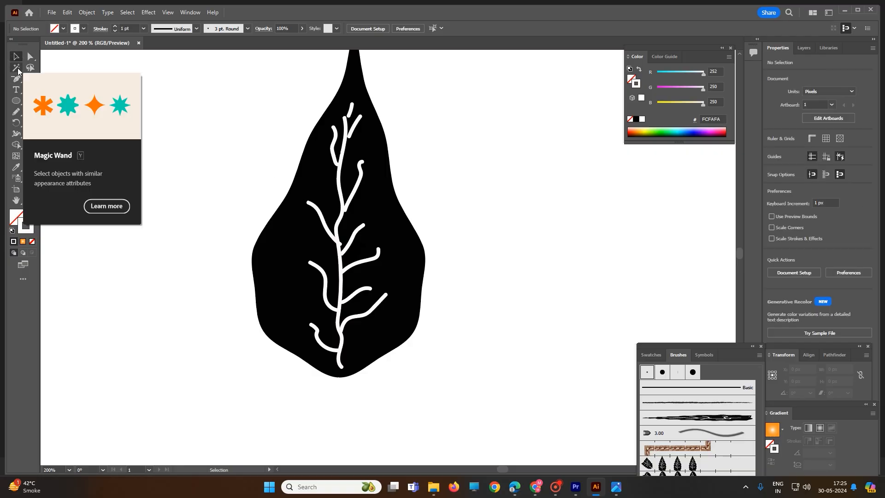
pyautogui.click(16, 69)
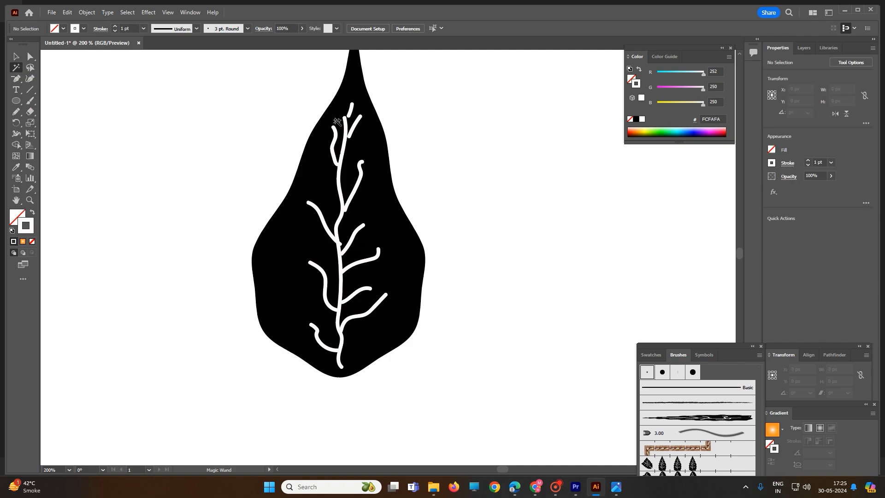
pyautogui.click(351, 109)
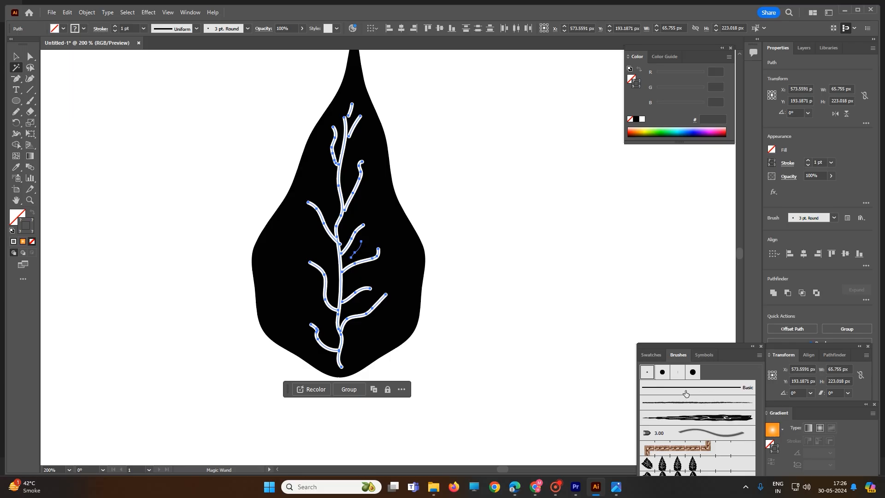
pyautogui.click(685, 393)
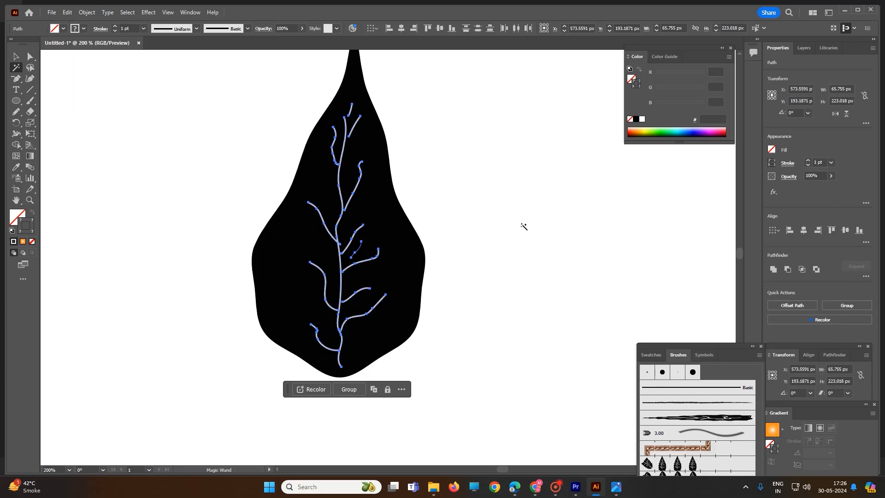
pyautogui.click(16, 56)
pyautogui.click(162, 164)
# Duplicate the leaf with its veins to the right of the original and shrink the copy to about 44 × 95 px.
pyautogui.scroll(-1, 215, 189)
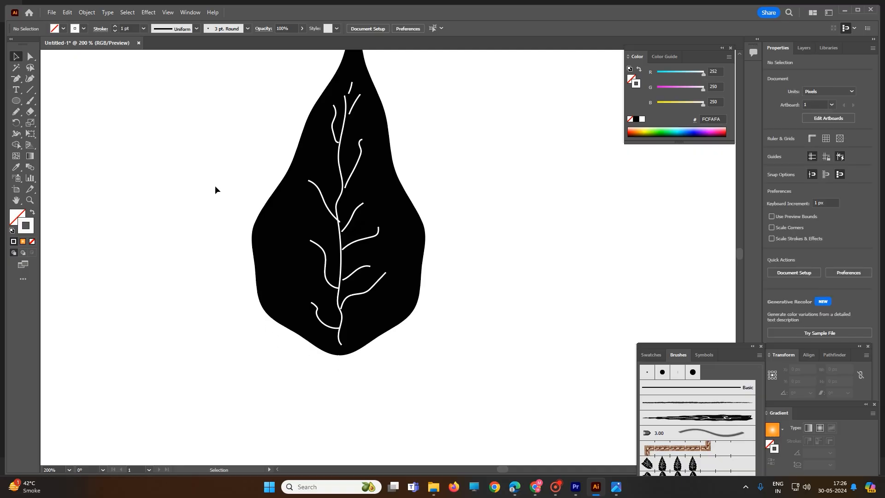
pyautogui.scroll(-2, 345, 217)
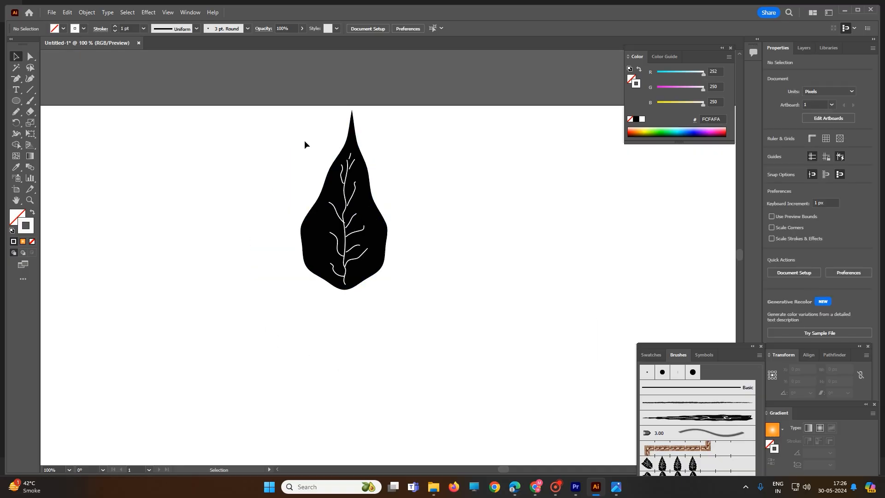
pyautogui.moveTo(283, 106); pyautogui.dragTo(434, 325)
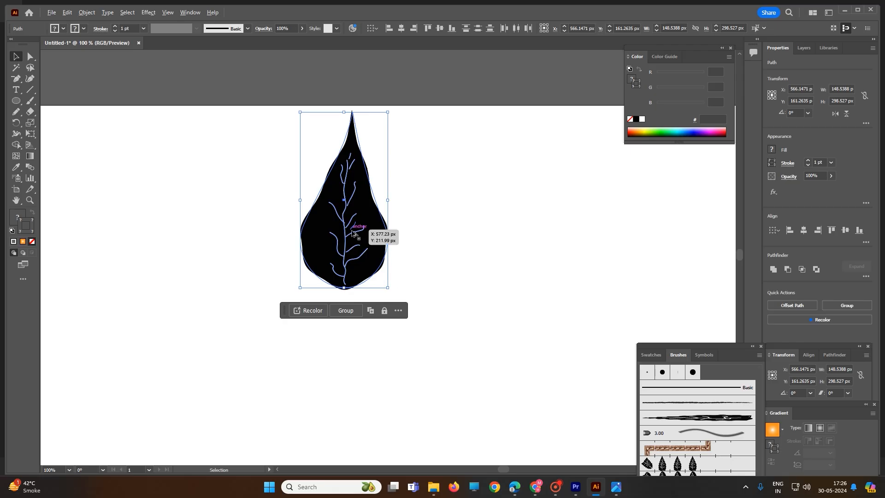
pyautogui.moveTo(349, 231); pyautogui.dragTo(439, 236)
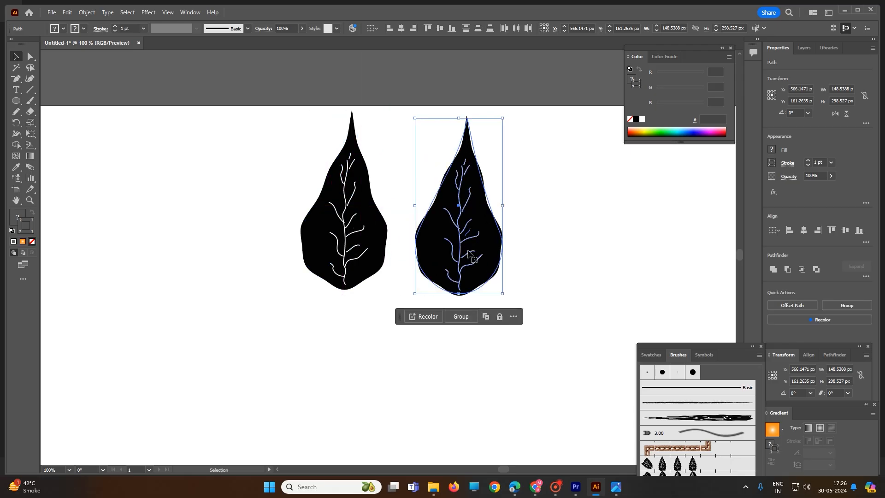
pyautogui.moveTo(503, 294); pyautogui.dragTo(473, 238)
pyautogui.click(522, 241)
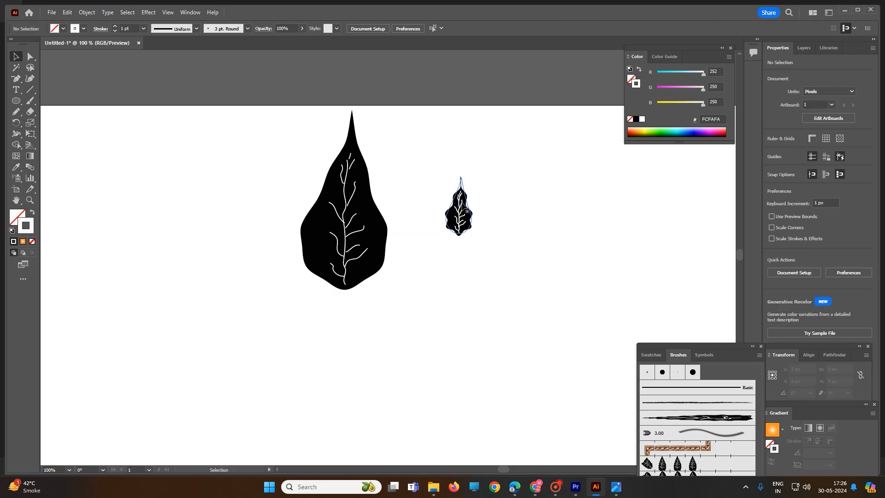
# Group the small leaf with its veins and move the group about 78 px right and 139 px down.
pyautogui.moveTo(433, 158); pyautogui.dragTo(490, 267)
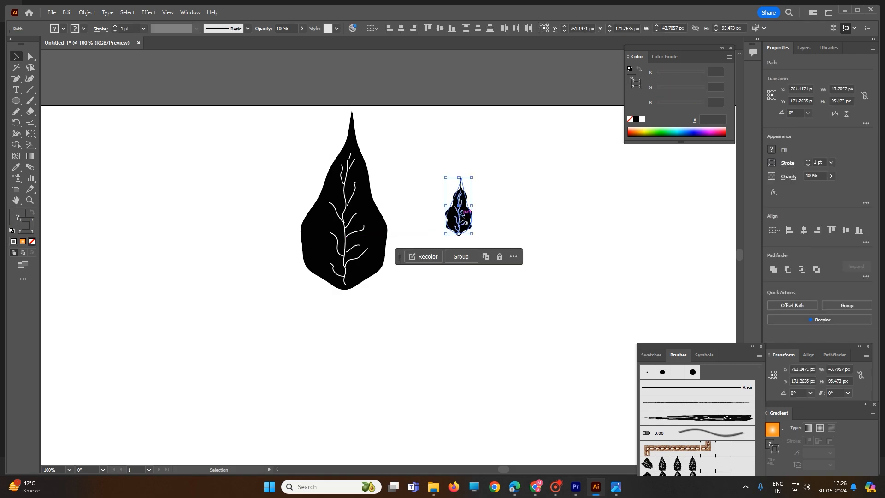
pyautogui.click(465, 256)
pyautogui.click(513, 225)
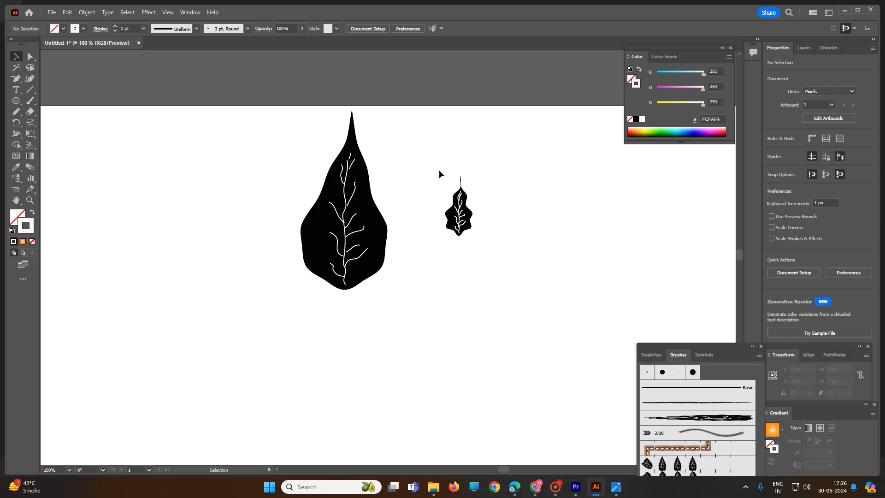
pyautogui.moveTo(434, 167); pyautogui.dragTo(487, 249)
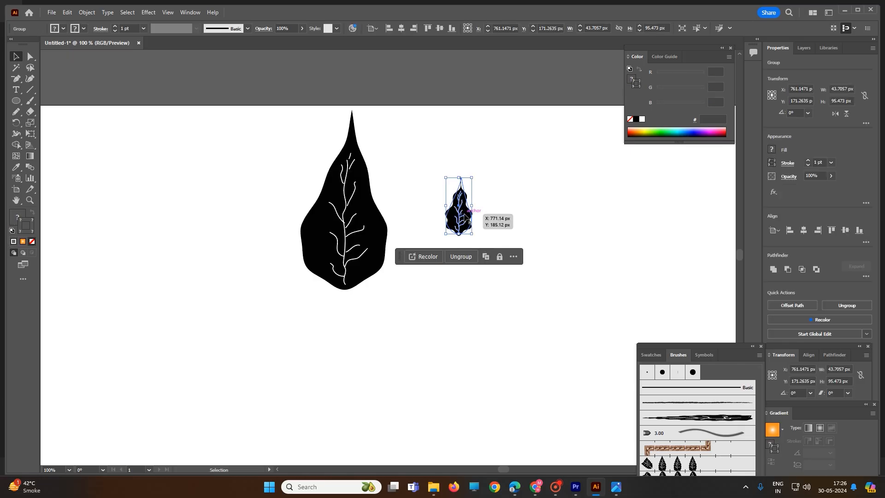
pyautogui.moveTo(465, 215)
pyautogui.mouseDown()
pyautogui.moveTo(604, 296)
pyautogui.moveTo(615, 357)
pyautogui.moveTo(510, 296)
pyautogui.mouseUp()
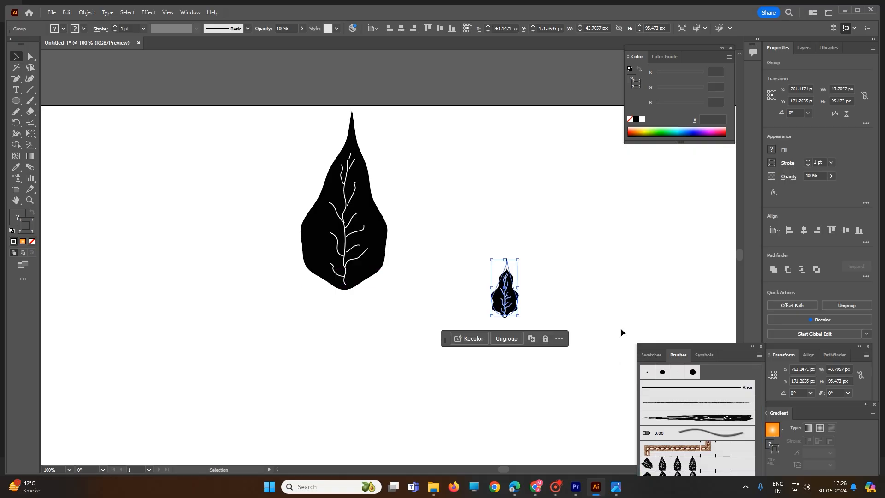
# Start a new Scatter Brush from the small grouped leaf, moving the brush list clear for access.
pyautogui.moveTo(701, 345)
pyautogui.mouseDown()
pyautogui.moveTo(631, 195)
pyautogui.moveTo(671, 145)
pyautogui.mouseUp()
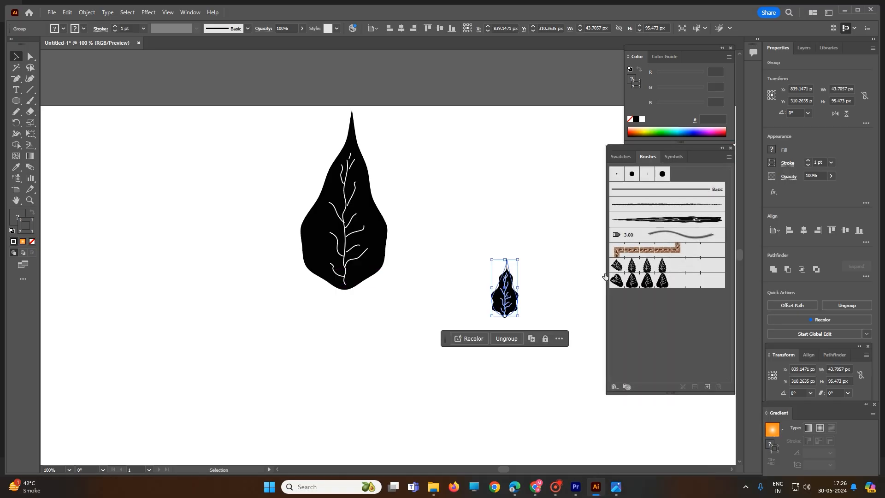
pyautogui.moveTo(509, 297)
pyautogui.mouseDown()
pyautogui.moveTo(517, 292)
pyautogui.moveTo(660, 330)
pyautogui.moveTo(656, 320)
pyautogui.mouseUp()
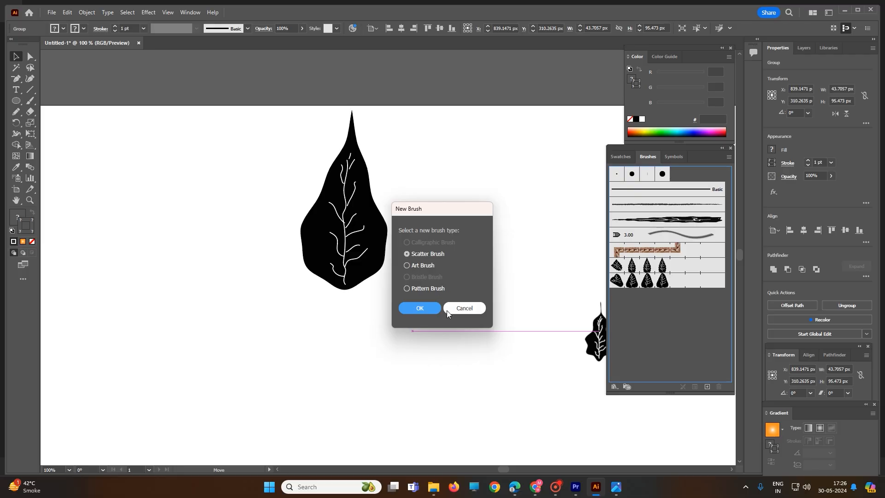
pyautogui.click(420, 308)
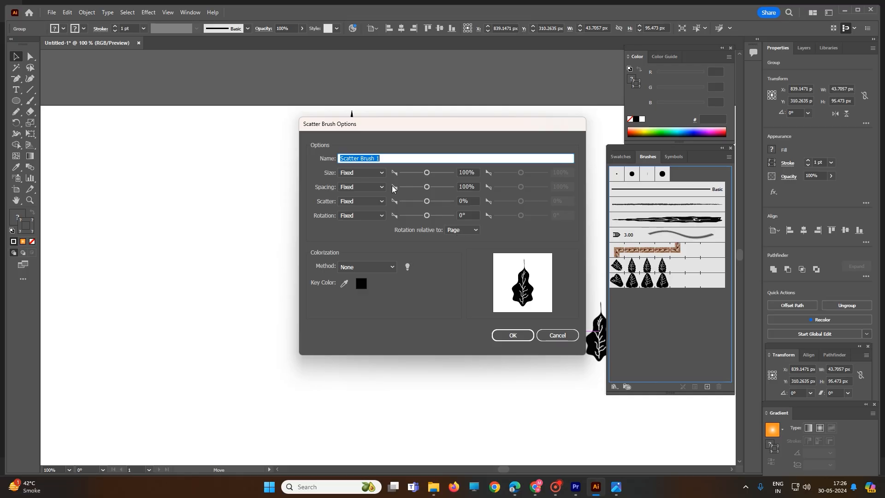
# Set the scatter brush's size, spacing, scatter and rotation to Random.
pyautogui.click(378, 172)
pyautogui.click(359, 192)
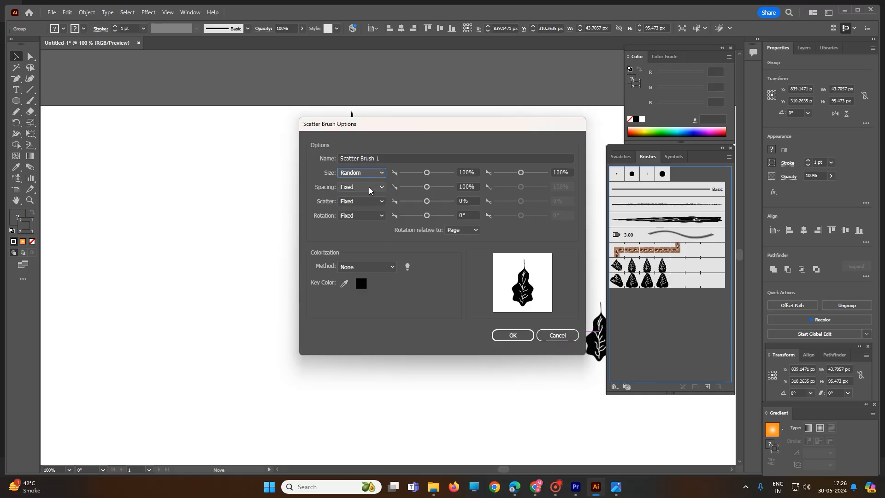
pyautogui.click(369, 187)
pyautogui.click(368, 206)
pyautogui.click(371, 201)
pyautogui.click(370, 220)
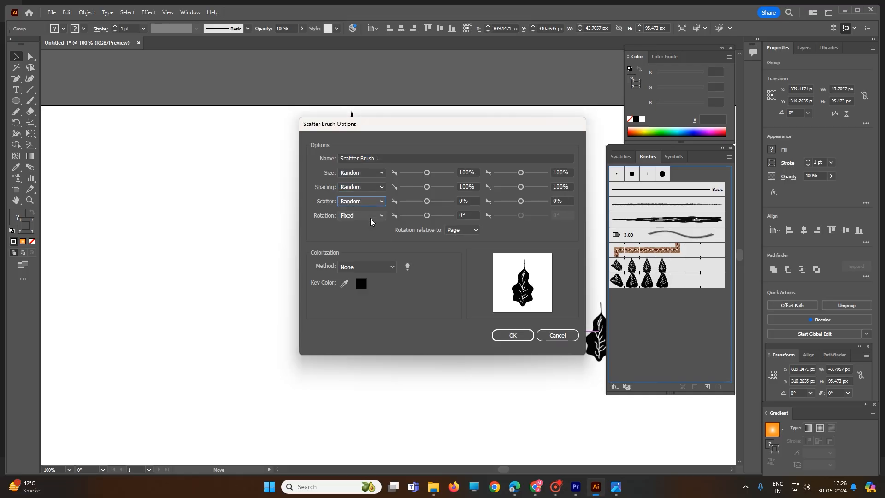
pyautogui.click(368, 215)
pyautogui.click(367, 227)
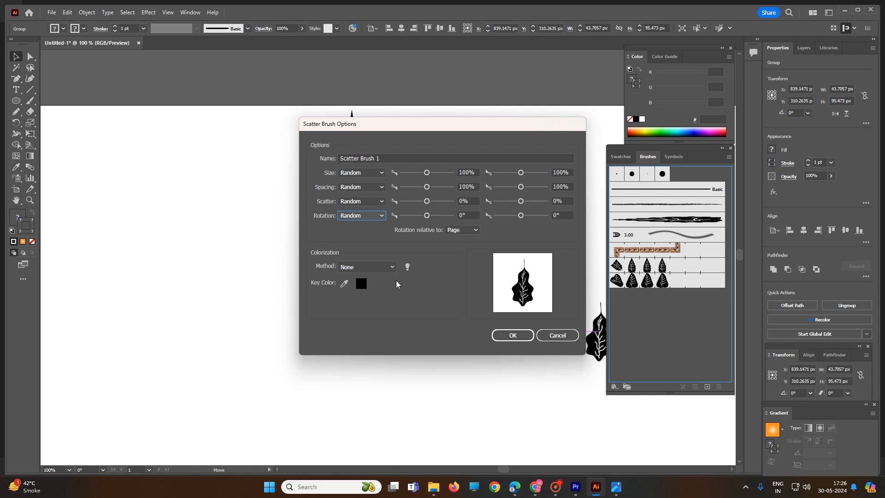
# Set the scatter brush's colorization method to Tints and Shades, save the brush and deselect the artwork.
pyautogui.click(366, 267)
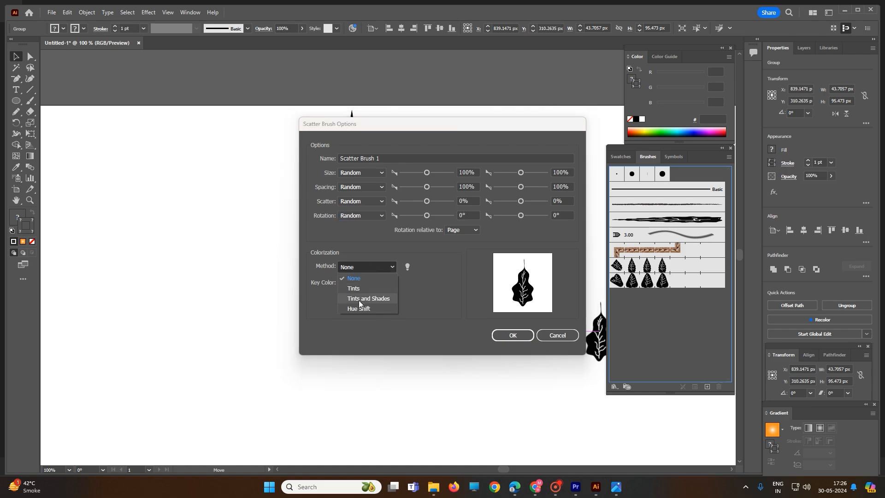
pyautogui.click(379, 300)
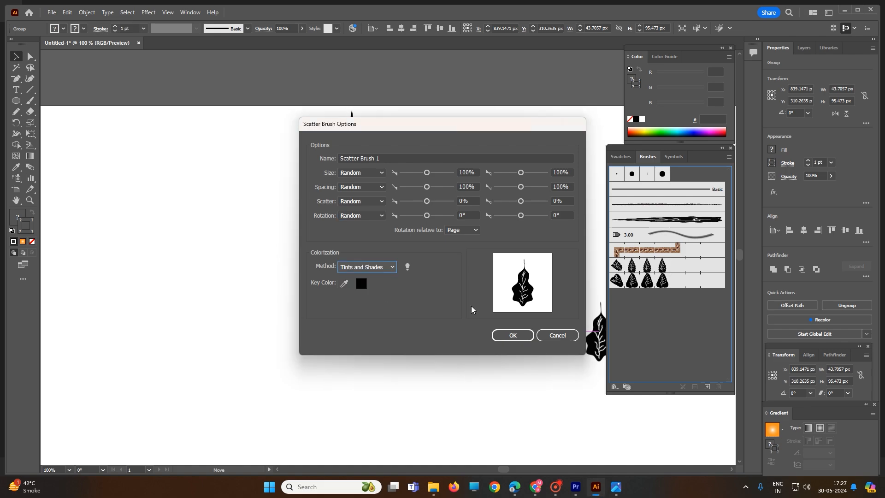
pyautogui.click(513, 335)
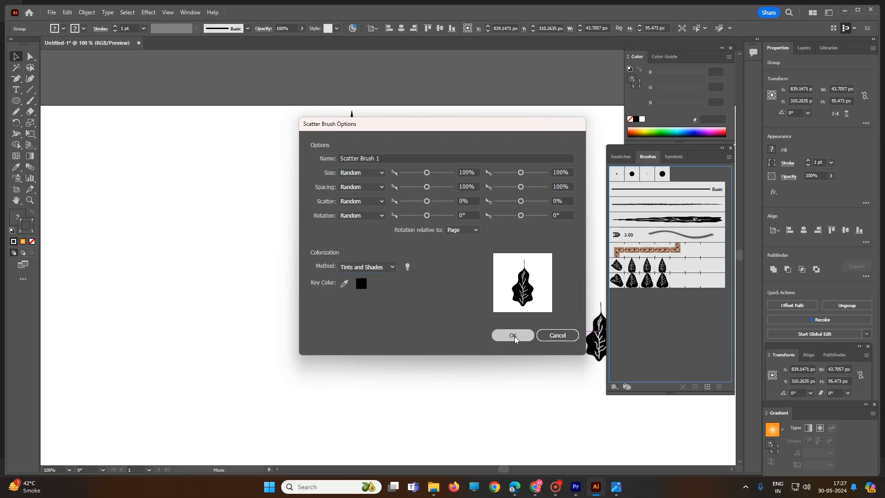
pyautogui.click(333, 322)
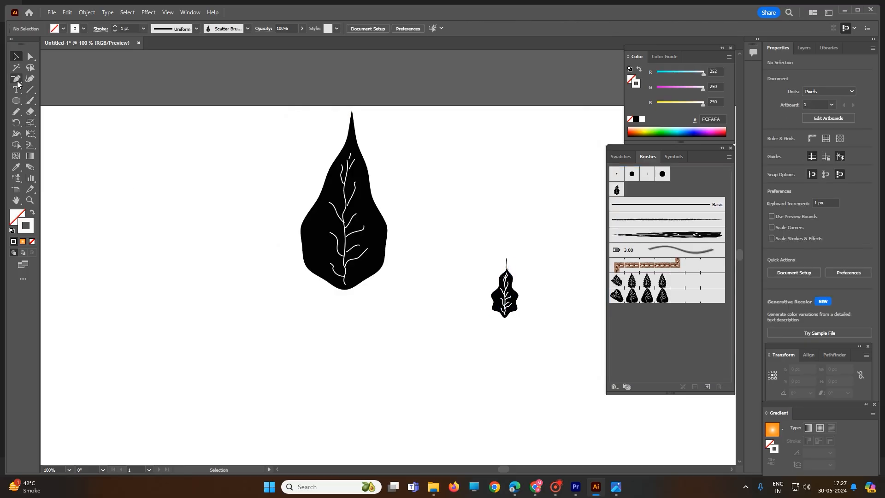
# Draw a wavy vertical Pencil path about 89 × 354 px left of the large leaf and apply the new leaf scatter brush.
pyautogui.click(16, 112)
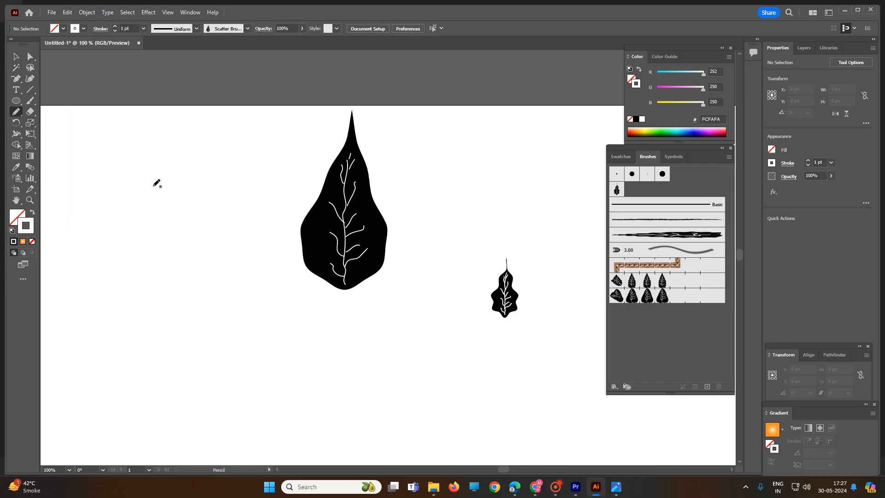
pyautogui.moveTo(147, 177)
pyautogui.mouseDown()
pyautogui.moveTo(145, 239)
pyautogui.moveTo(162, 280)
pyautogui.moveTo(156, 334)
pyautogui.moveTo(192, 385)
pyautogui.mouseUp()
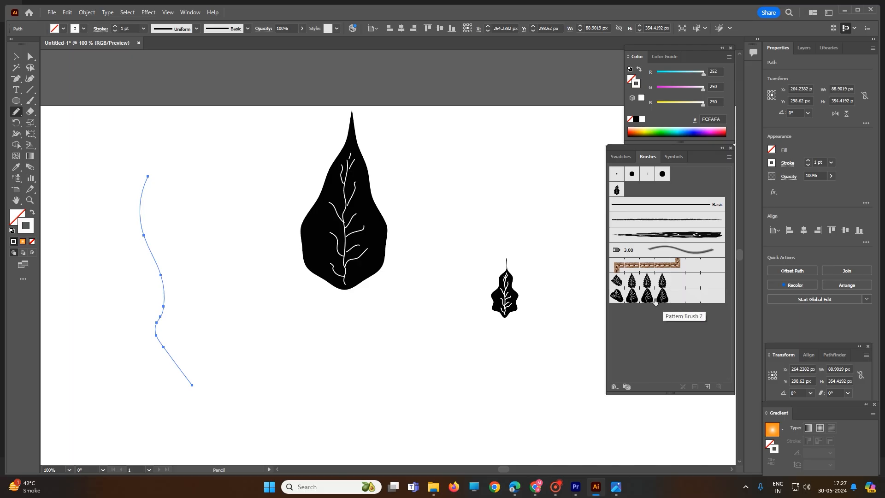
pyautogui.click(617, 191)
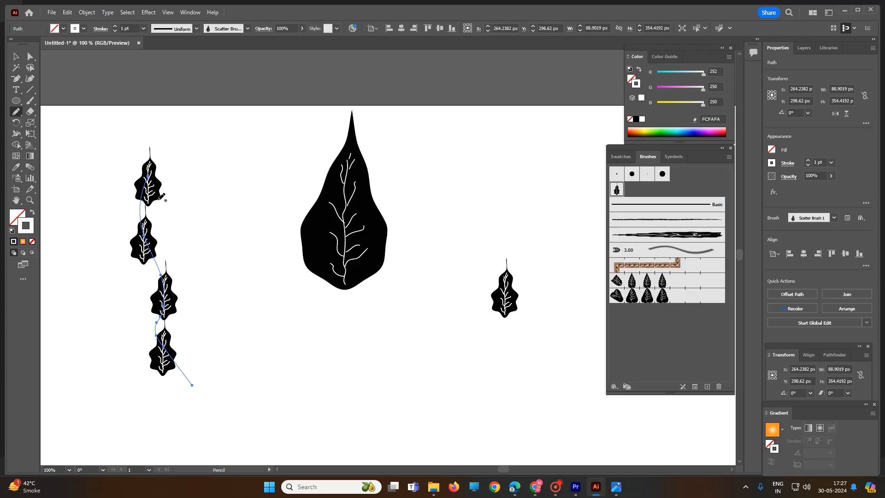
# Move the leaf-brushed path about 49 px right and 6 px down, toward the large leaf.
pyautogui.click(16, 56)
pyautogui.click(113, 119)
pyautogui.click(30, 57)
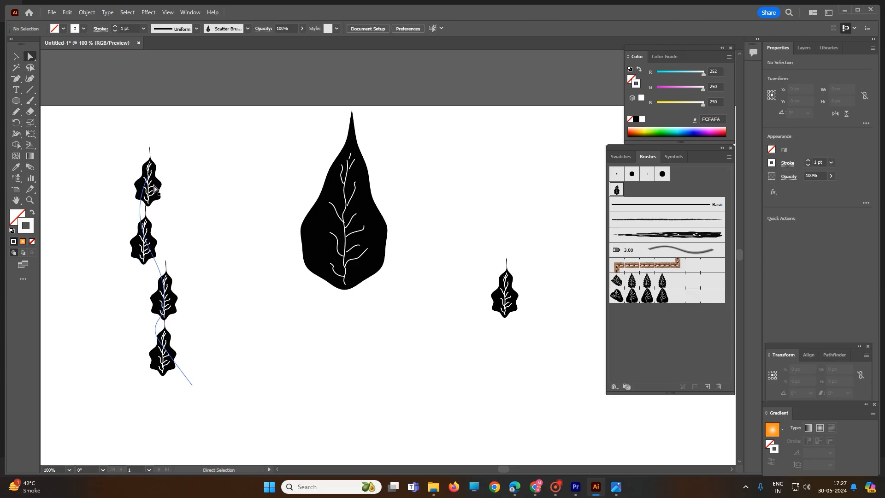
pyautogui.moveTo(159, 186)
pyautogui.mouseDown()
pyautogui.moveTo(172, 187)
pyautogui.moveTo(145, 193)
pyautogui.moveTo(188, 176)
pyautogui.moveTo(183, 189)
pyautogui.mouseUp()
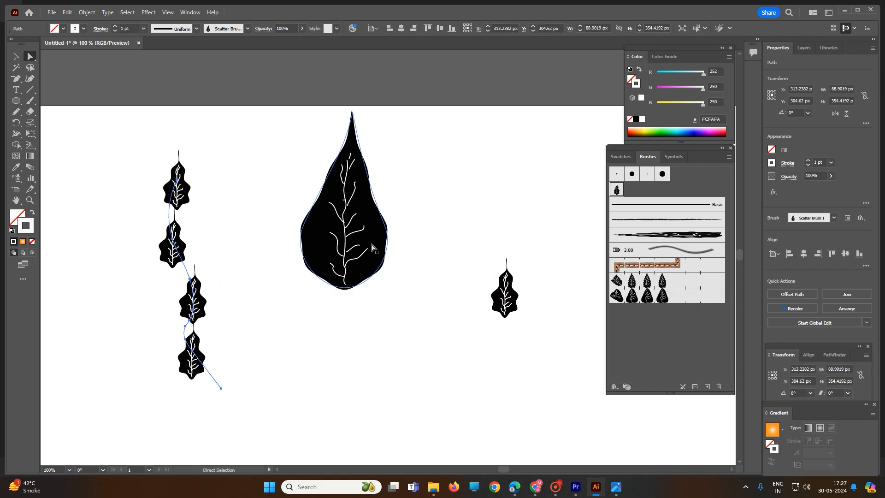
# Draw an ellipse about 150 × 119 px to the upper right of the large leaf and apply the leaf scatter brush to its outline.
pyautogui.moveTo(319, 89); pyautogui.dragTo(447, 320)
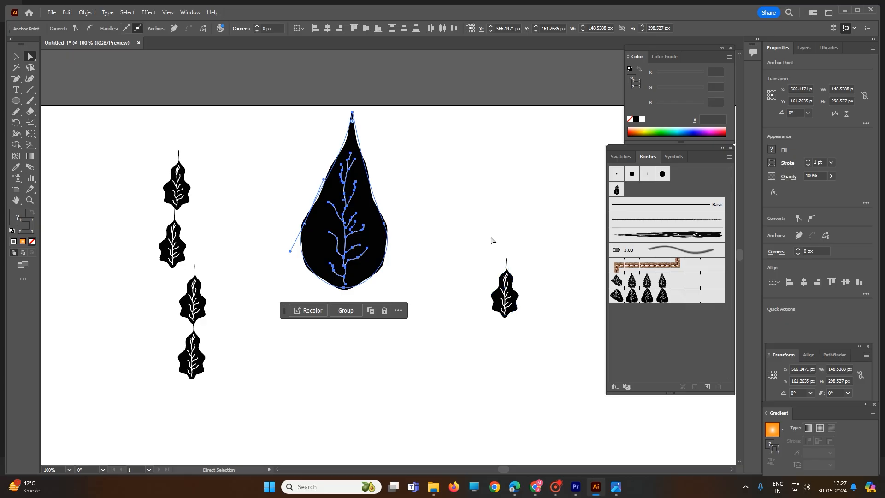
pyautogui.click(16, 100)
pyautogui.moveTo(436, 152); pyautogui.dragTo(525, 223)
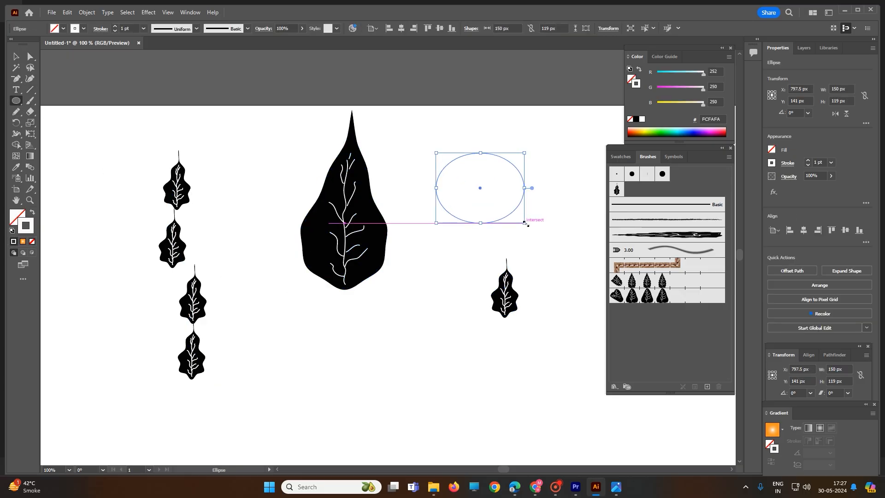
pyautogui.click(620, 191)
pyautogui.click(574, 237)
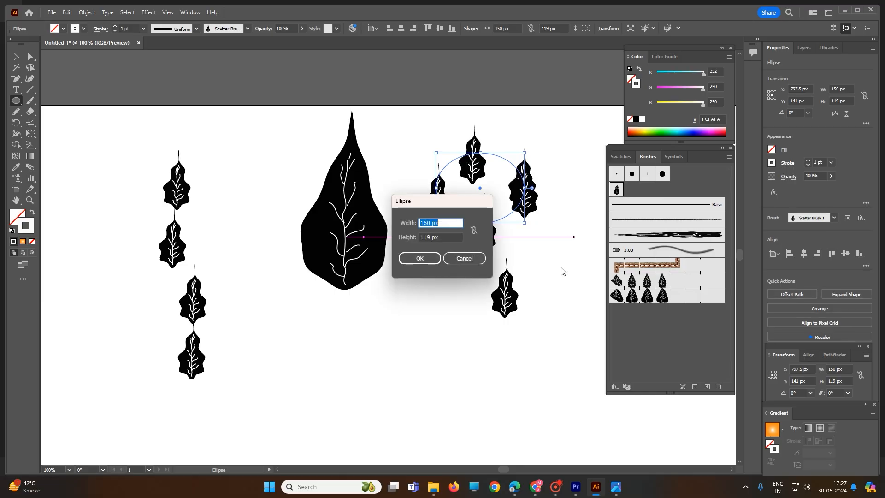
pyautogui.click(463, 259)
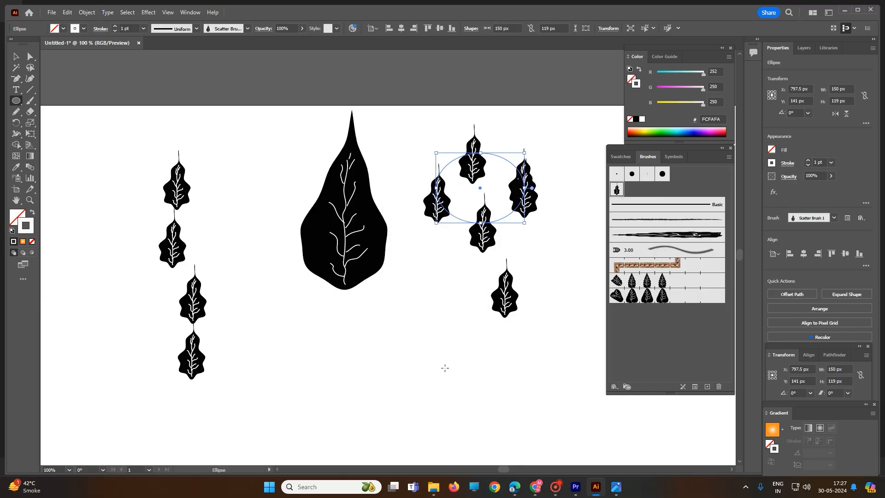
pyautogui.click(472, 268)
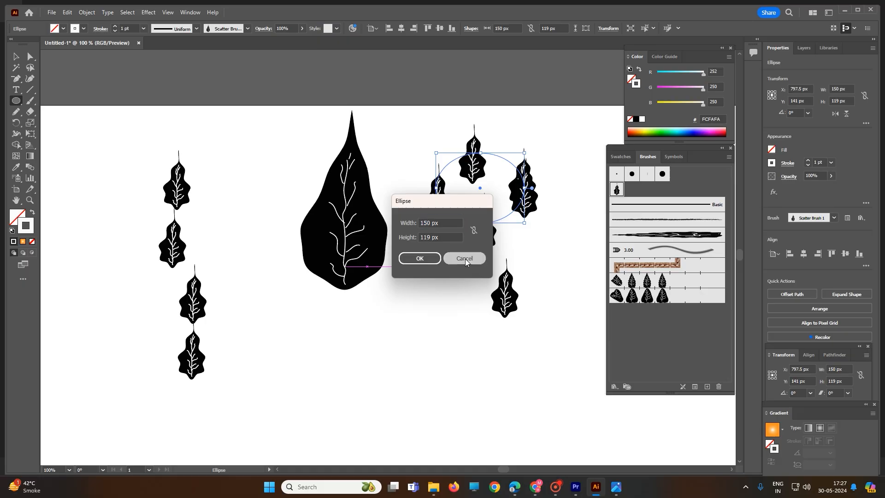
pyautogui.click(466, 259)
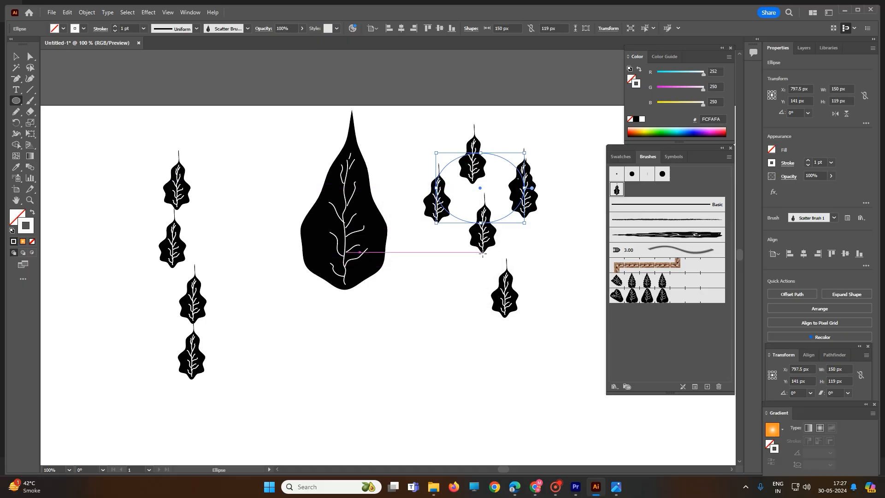
pyautogui.scroll(-1, 454, 327)
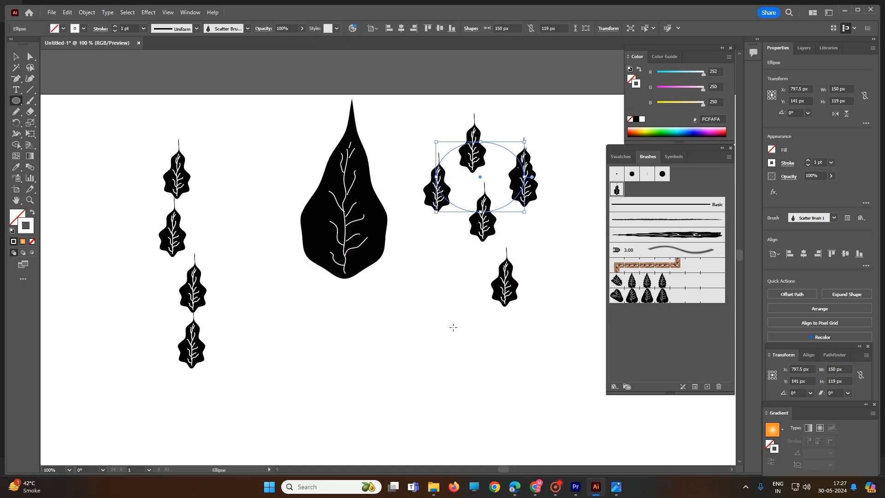
pyautogui.scroll(-3, 456, 324)
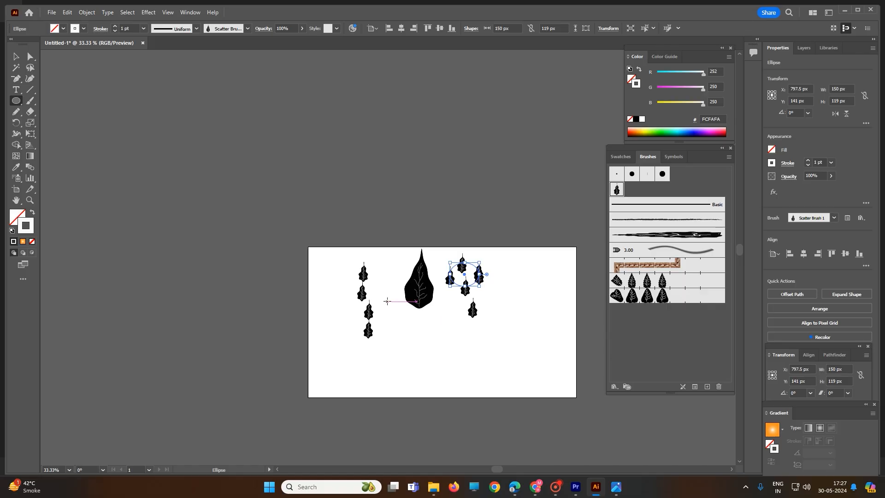